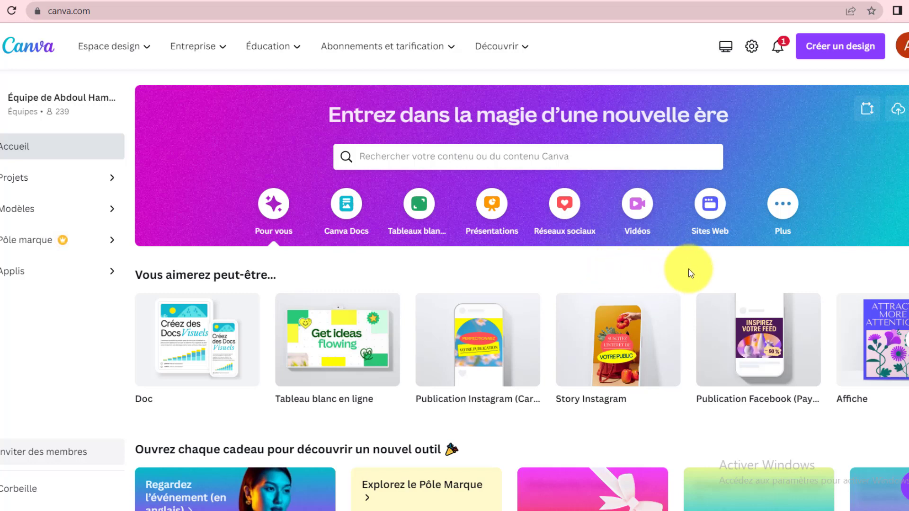
Select the blank page 3 and open its background colour options.
scroll(689, 271, down, 3)
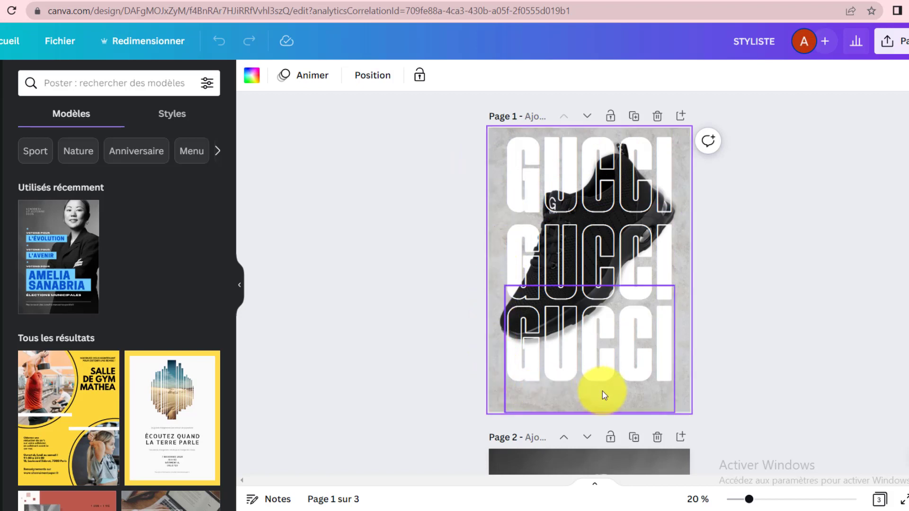
scroll(436, 269, down, 12)
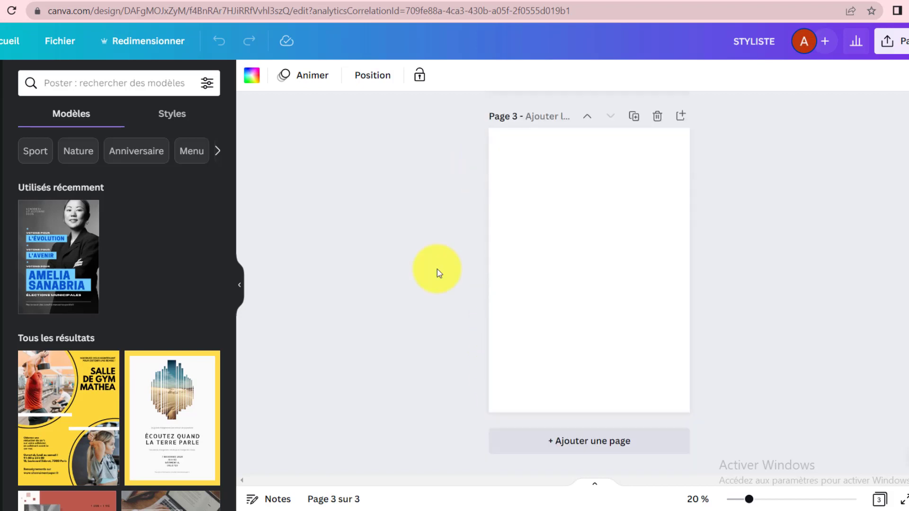
click(601, 266)
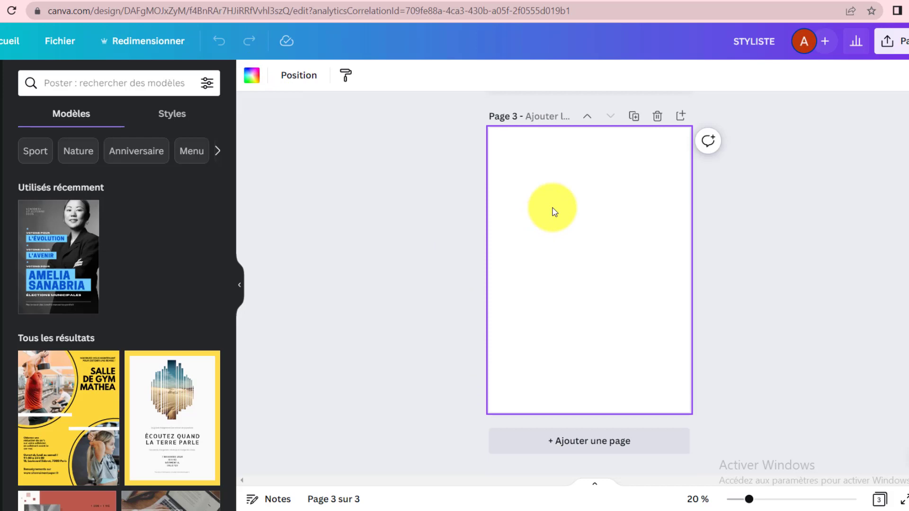
click(252, 76)
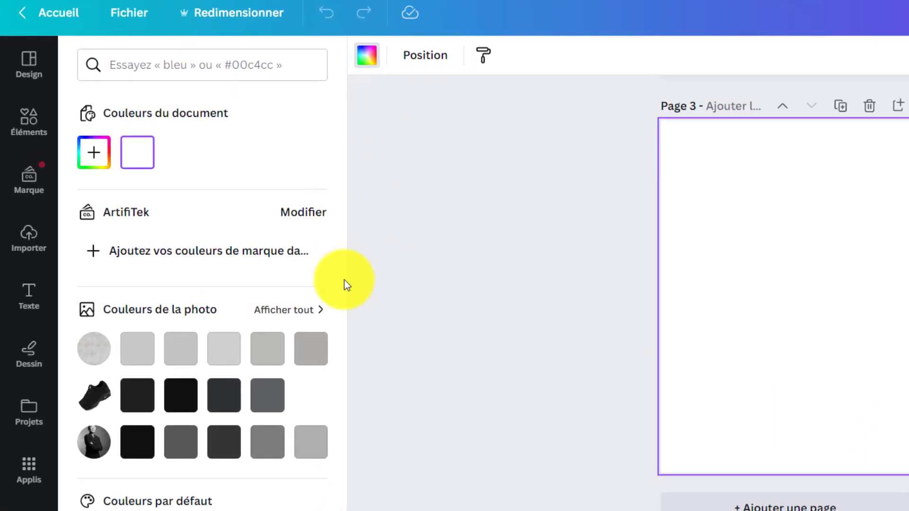
Search the Photos app's library for "texture".
click(29, 471)
scroll(167, 332, down, 4)
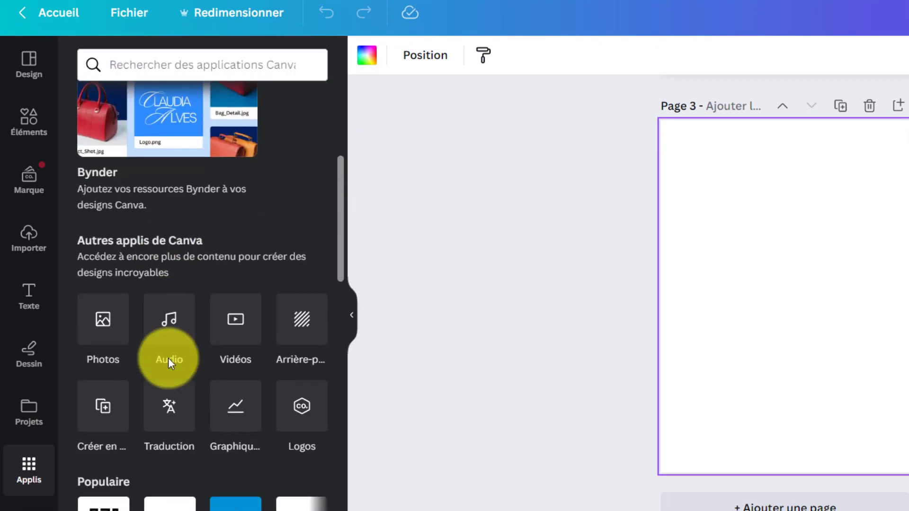
click(106, 333)
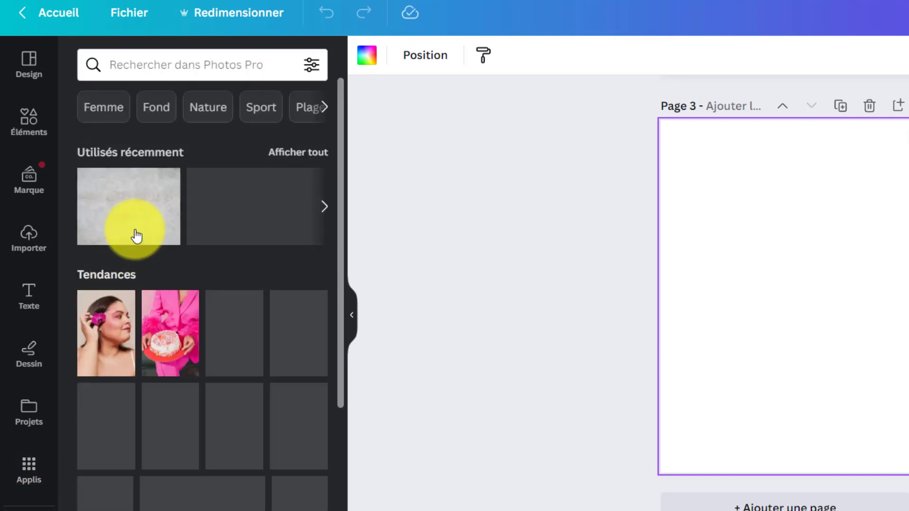
click(151, 65)
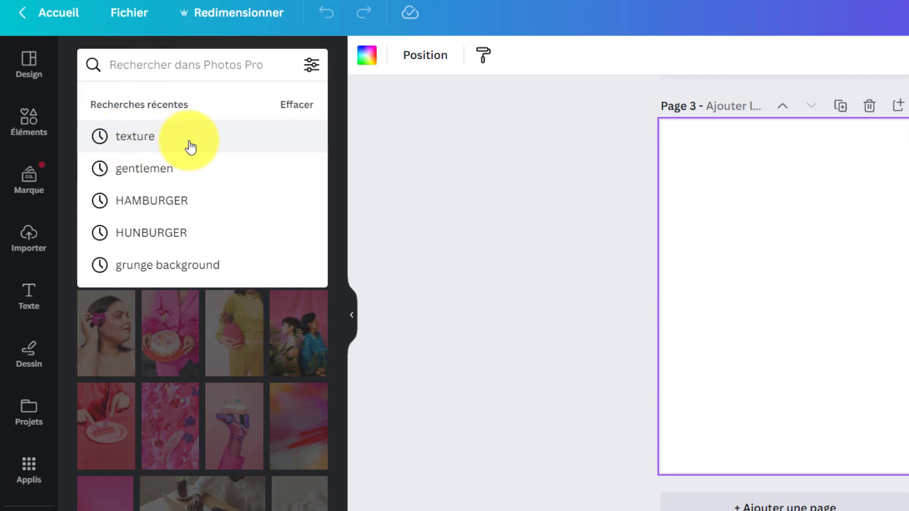
text(texture)
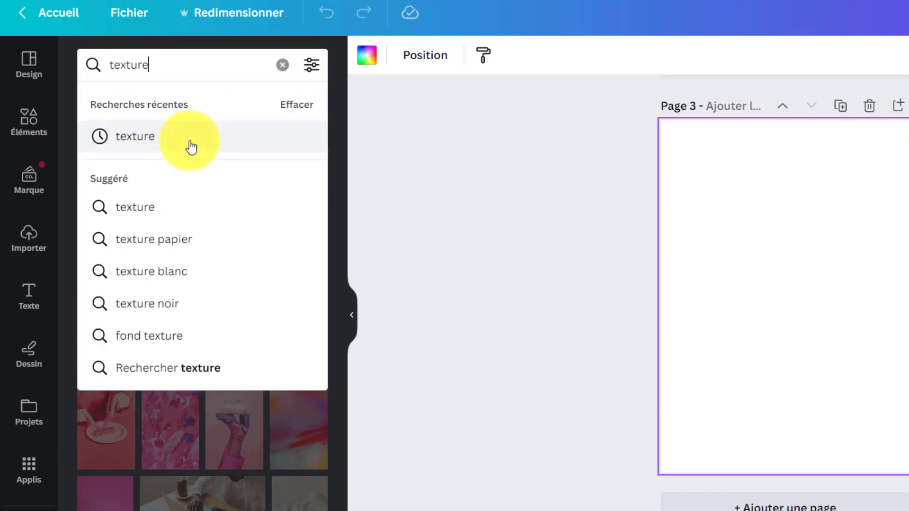
click(191, 147)
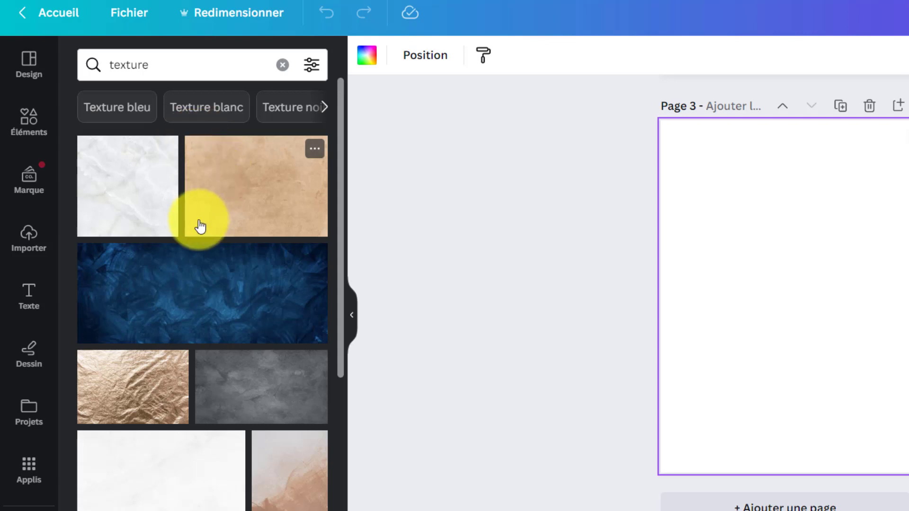
Set the light grey rough plaster photo from the texture results as the full background of page 3.
scroll(199, 226, down, 5)
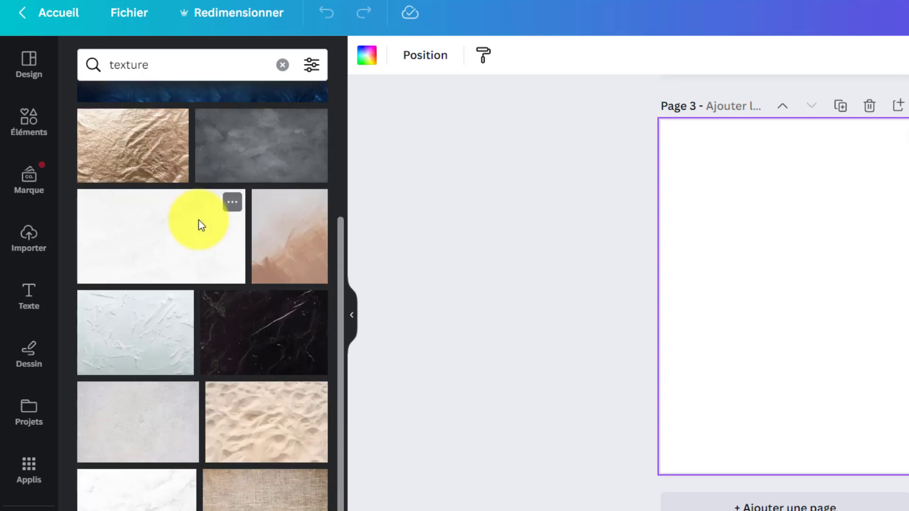
scroll(199, 225, down, 2)
scroll(200, 226, down, 4)
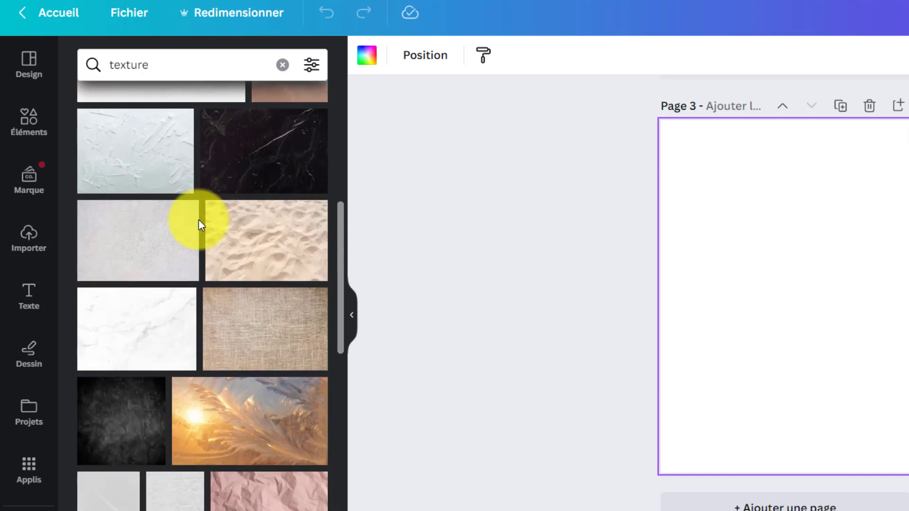
scroll(199, 222, down, 5)
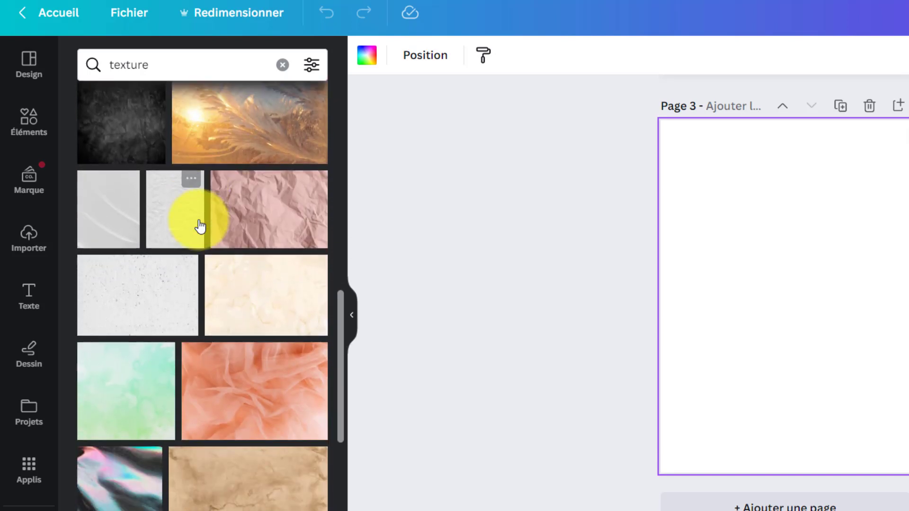
scroll(199, 227, down, 4)
scroll(200, 226, up, 4)
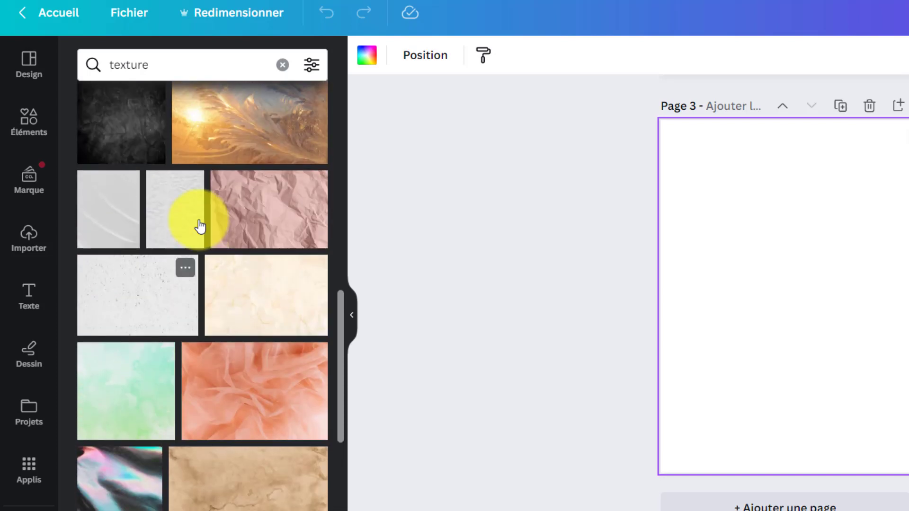
scroll(200, 226, up, 5)
scroll(200, 226, up, 4)
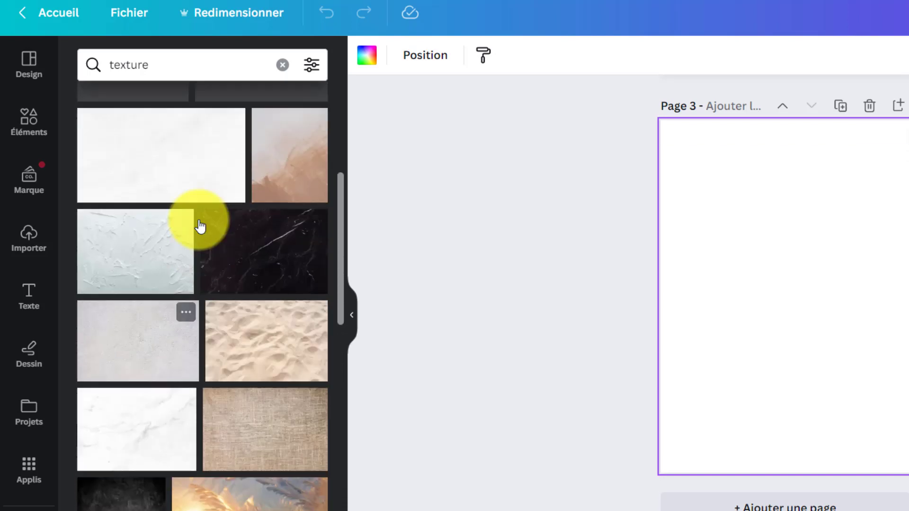
drag(118, 339, 680, 322)
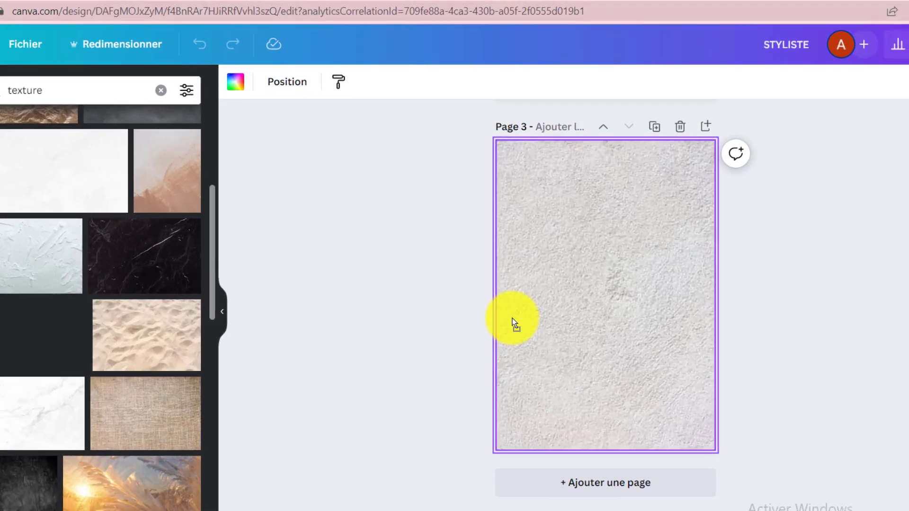
click(681, 323)
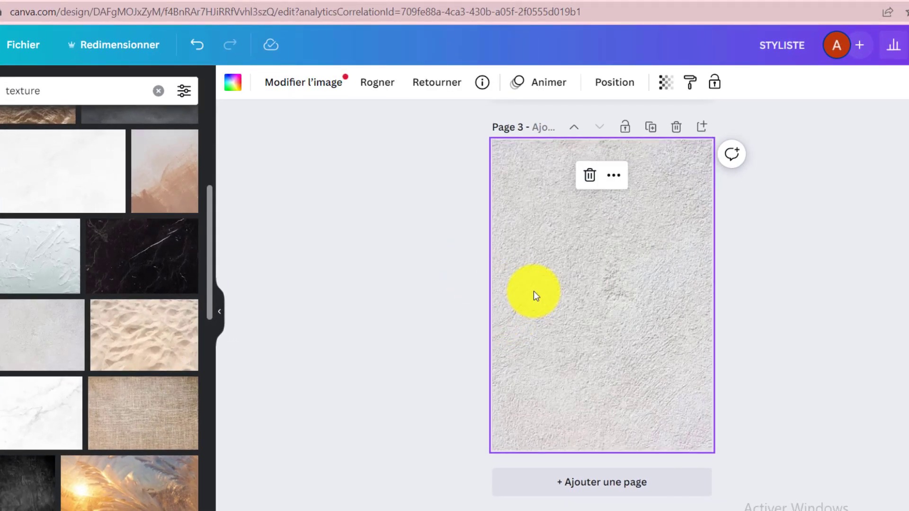
Insert the uploaded black shoe image on page 3 and enlarge it to span the full page width.
scroll(533, 291, up, 15)
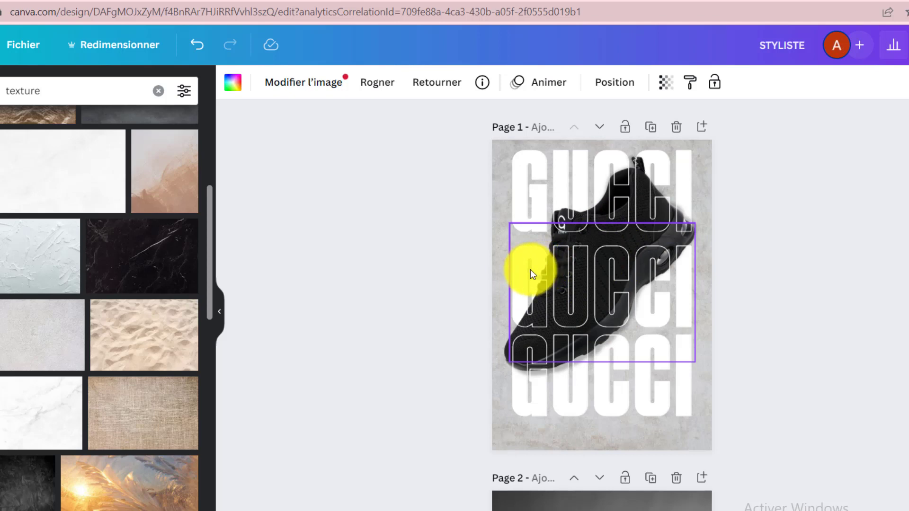
scroll(530, 269, down, 15)
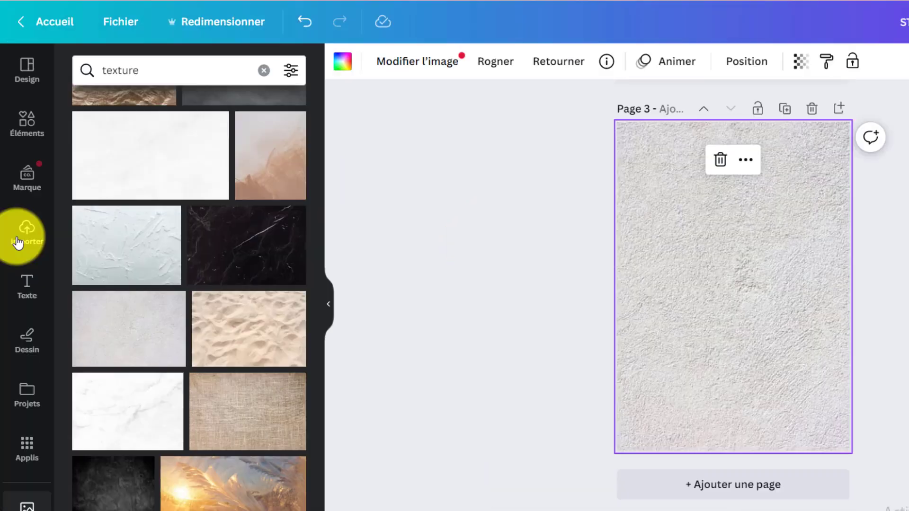
click(16, 236)
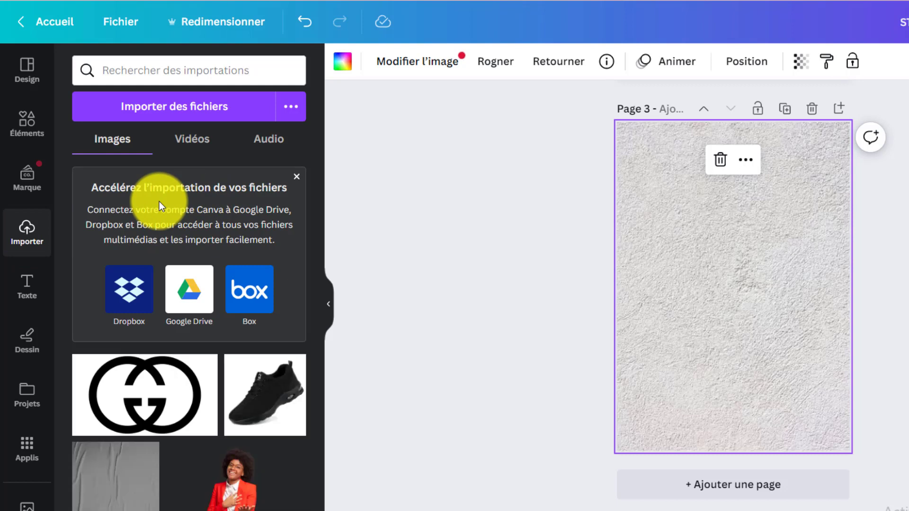
click(260, 406)
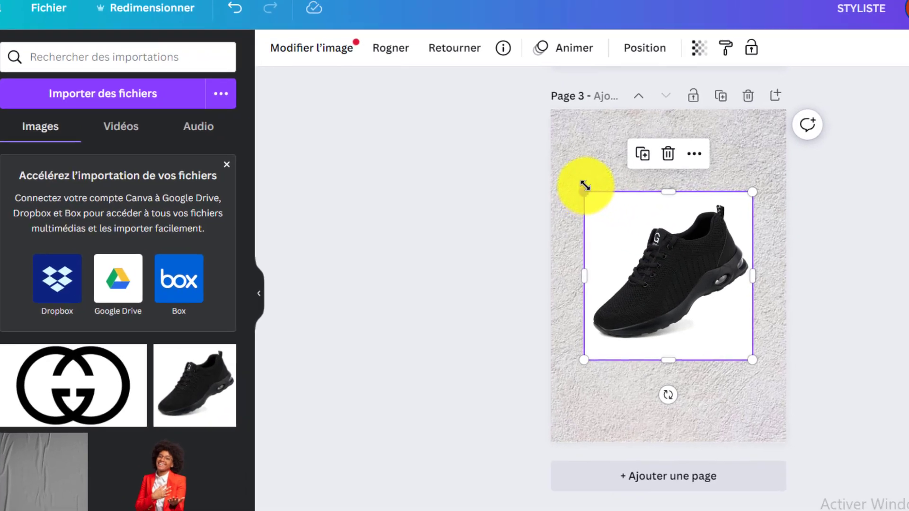
drag(653, 203, 642, 145)
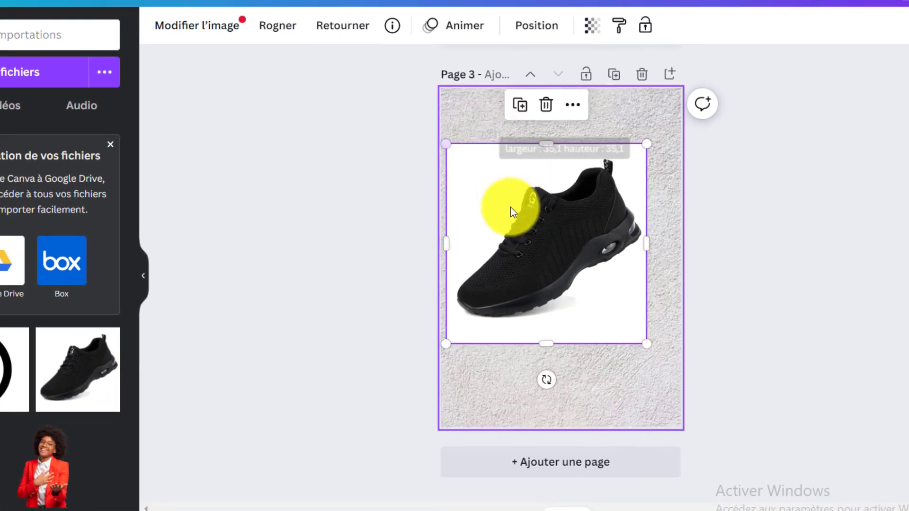
drag(647, 345, 680, 377)
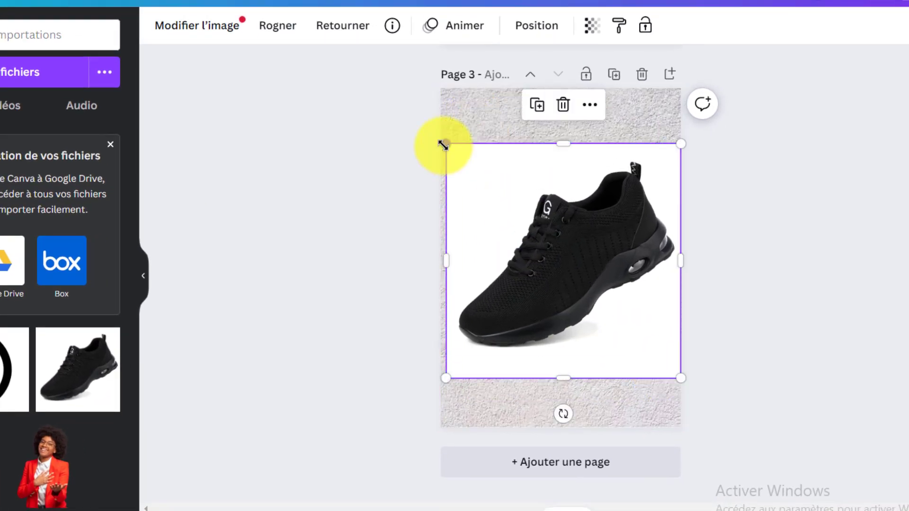
drag(443, 142, 436, 144)
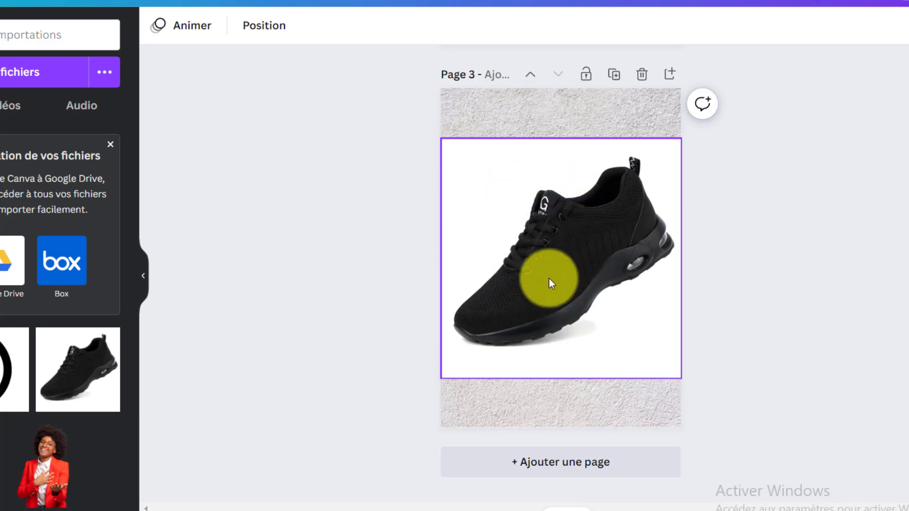
Remove the white background from the shoe image with Effaceur d'arrière-plan and apply it.
click(515, 229)
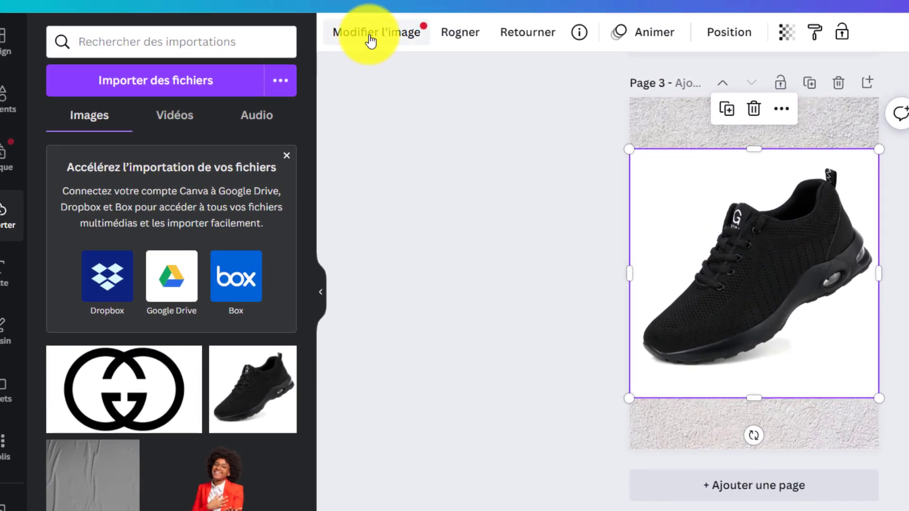
click(370, 39)
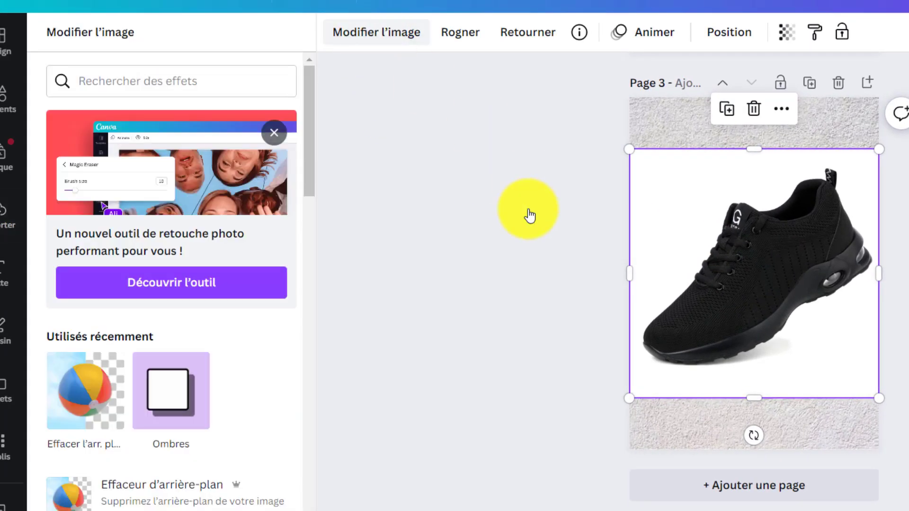
click(69, 402)
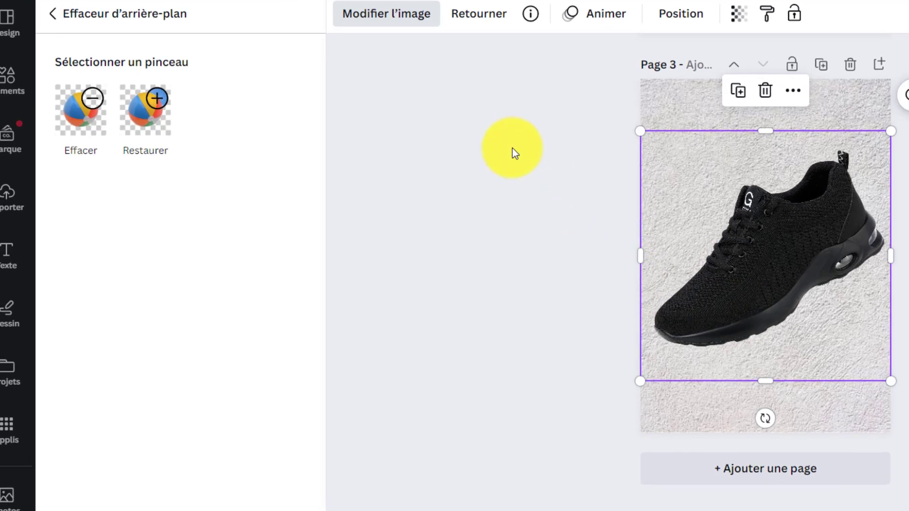
click(245, 490)
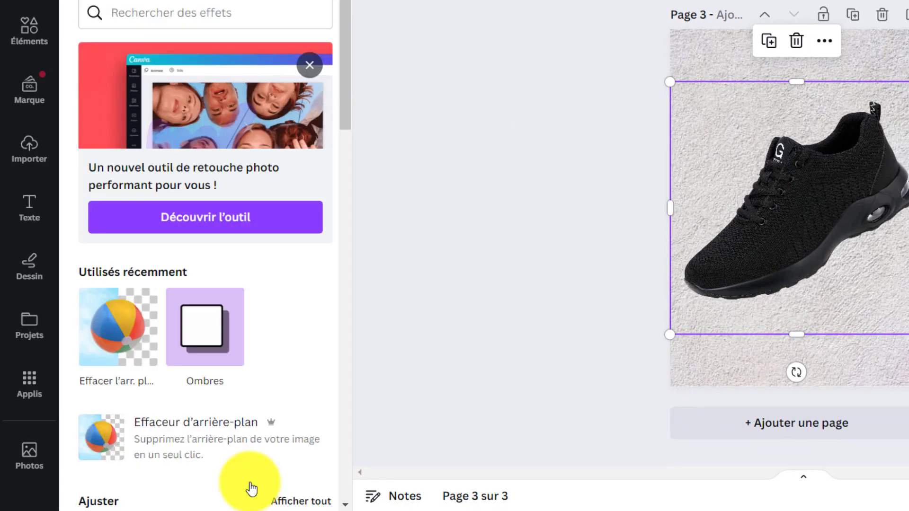
Apply the Déposer shadow to the shoe with Offset 1, Angle -3 and Transparence 24.
click(192, 318)
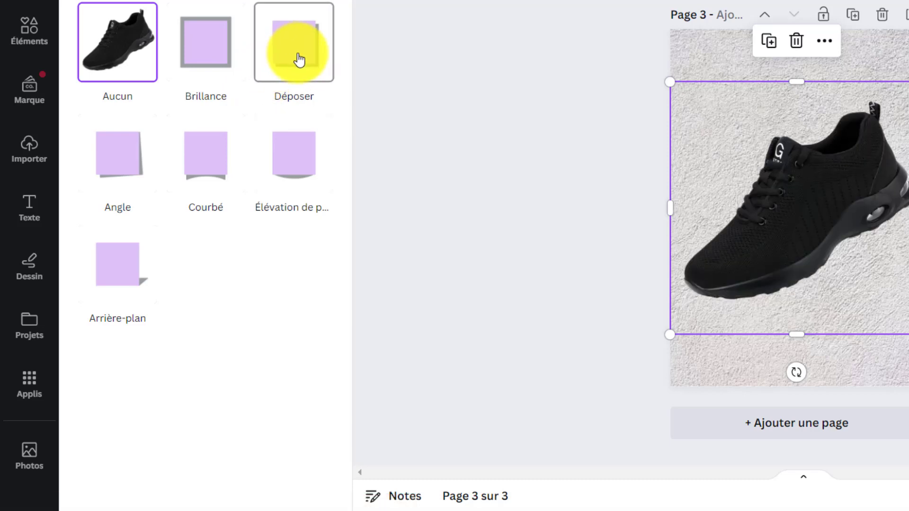
click(287, 49)
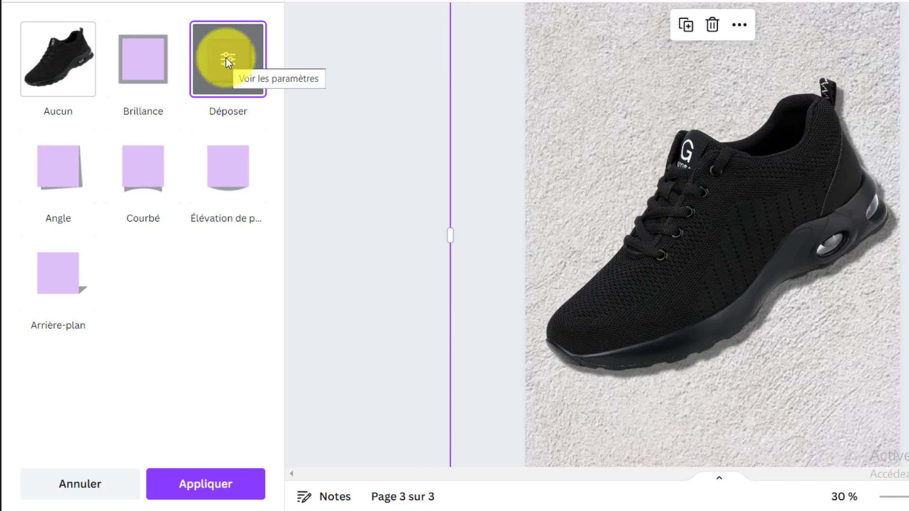
click(226, 59)
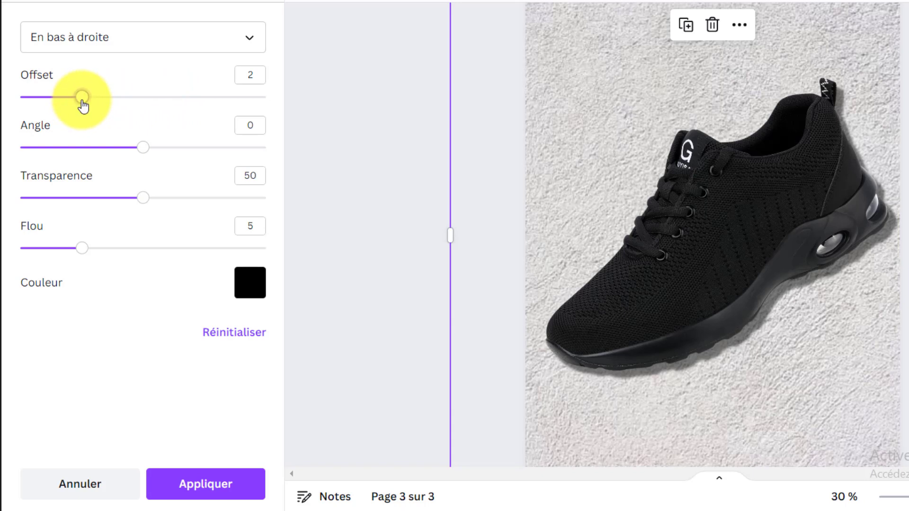
drag(82, 105, 55, 106)
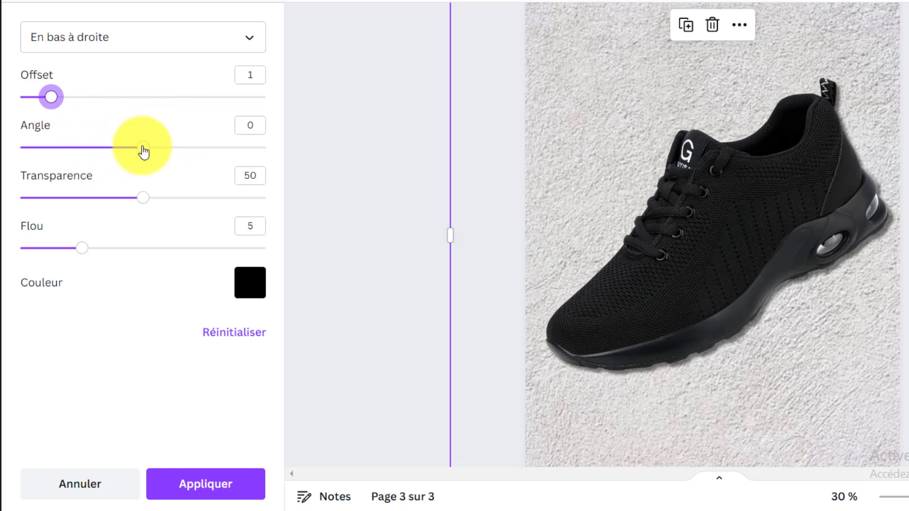
drag(144, 151, 81, 153)
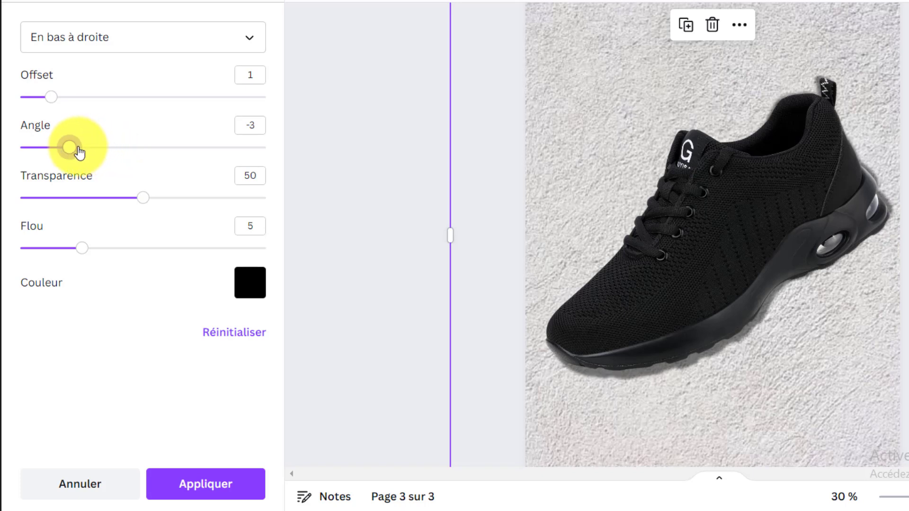
mouse_move(73, 150)
mouse_down()
mouse_move(20, 152)
mouse_move(61, 152)
mouse_up()
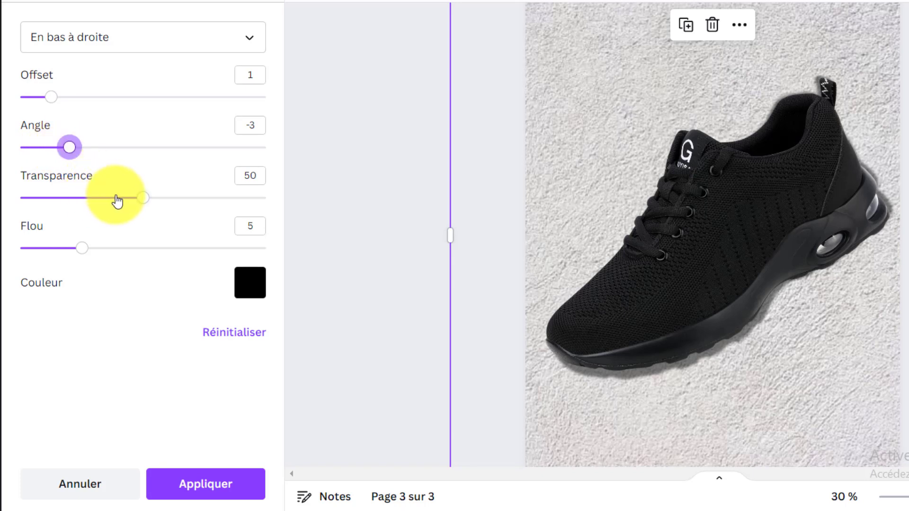
drag(148, 202, 81, 201)
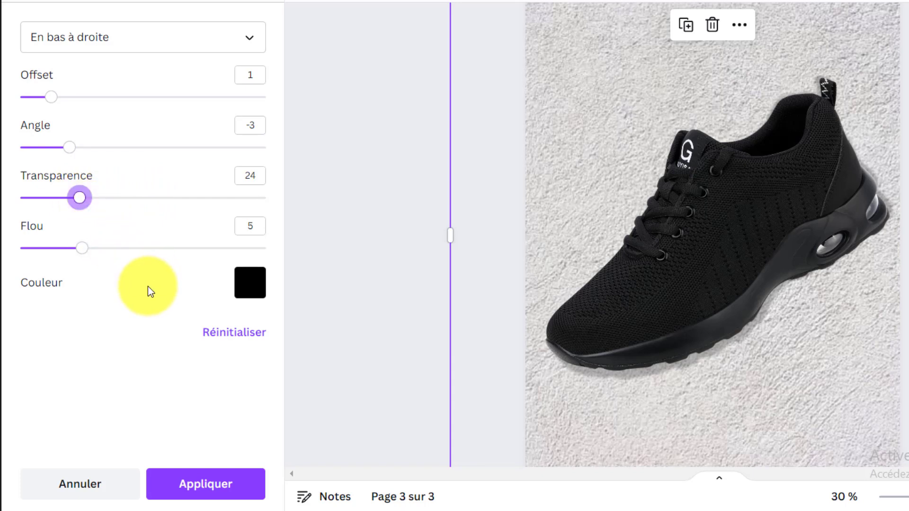
click(189, 486)
scroll(437, 220, down, 2)
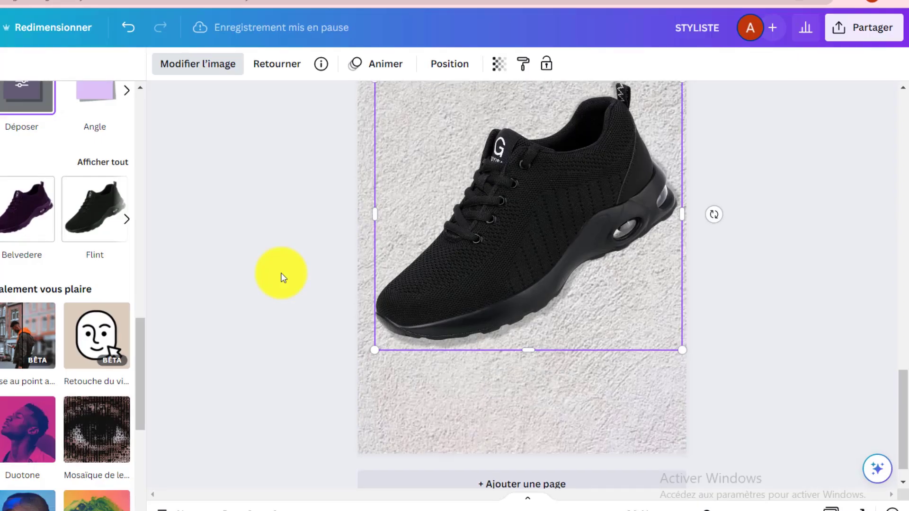
Add a title reading GUCCI to page 3 and place it above the shoe.
scroll(437, 220, up, 2)
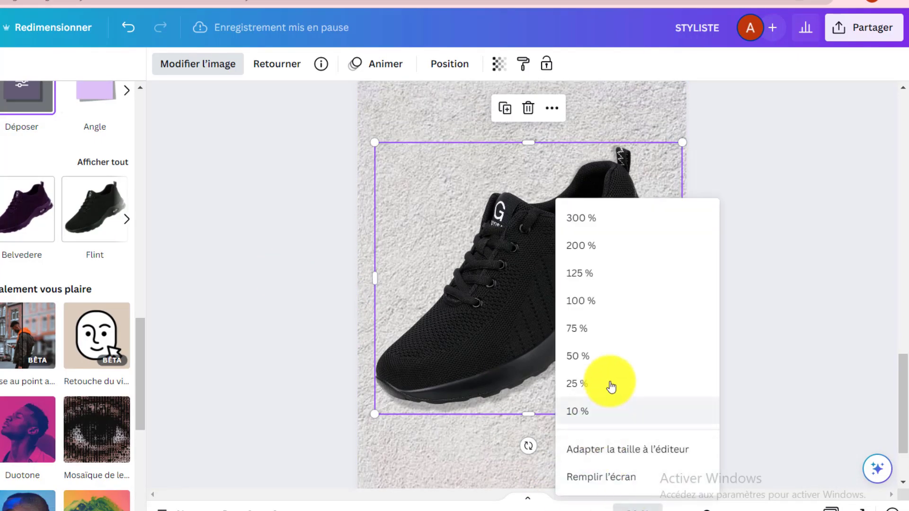
click(585, 449)
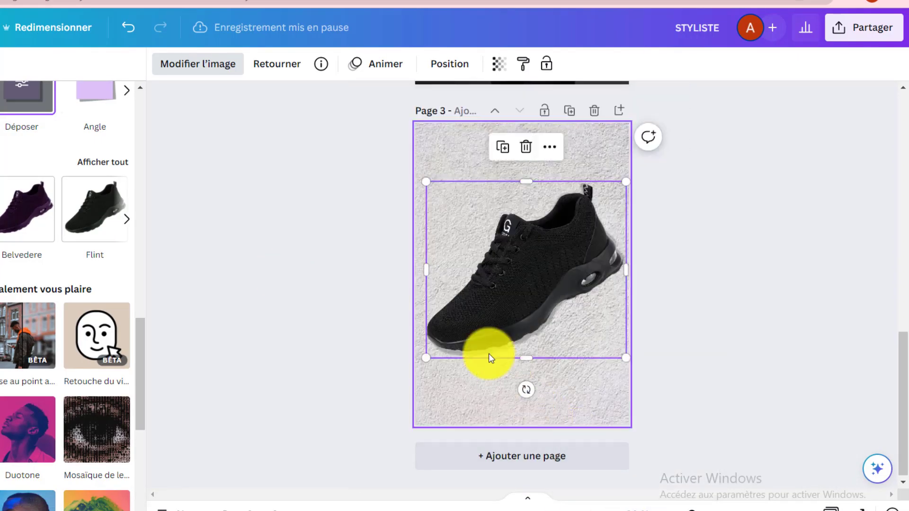
click(442, 389)
scroll(305, 250, up, 10)
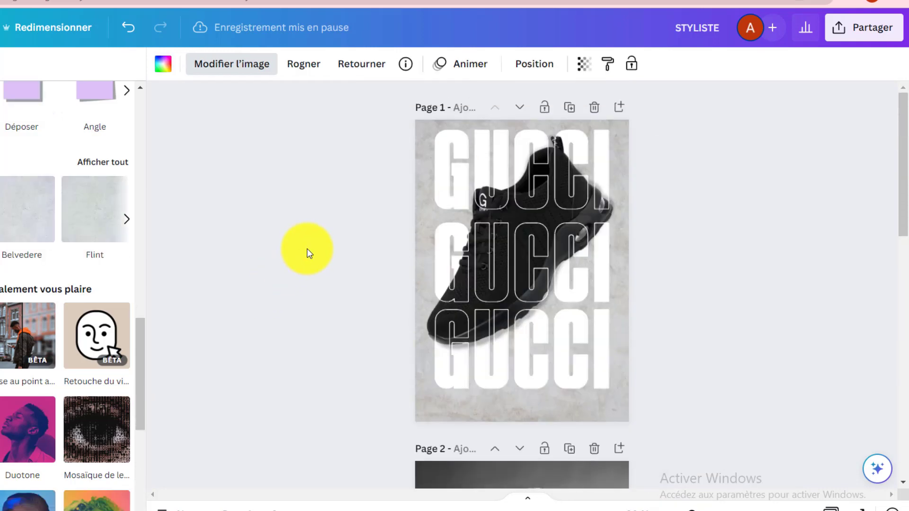
scroll(307, 248, down, 10)
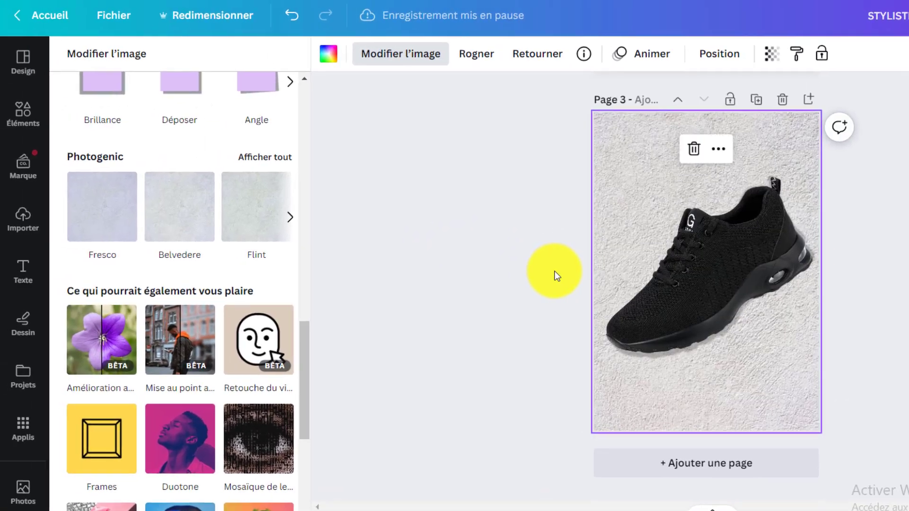
click(26, 268)
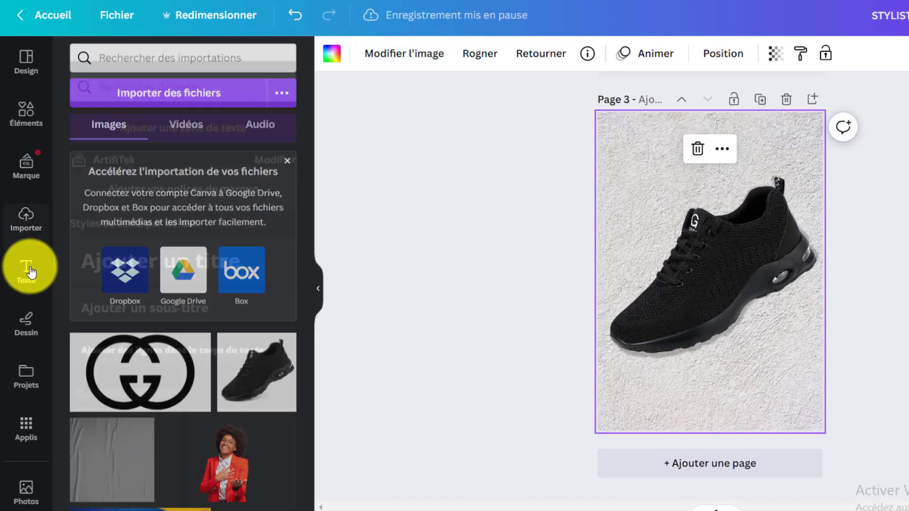
click(147, 236)
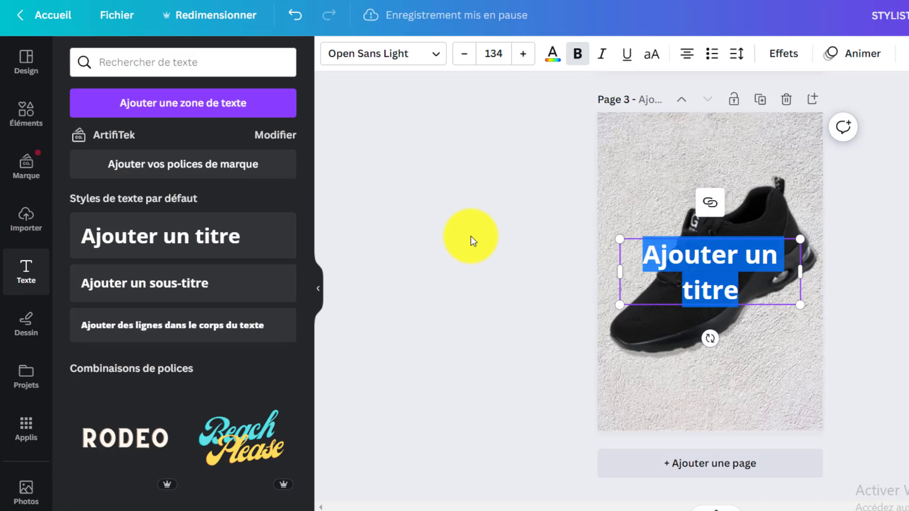
text(GUCCI)
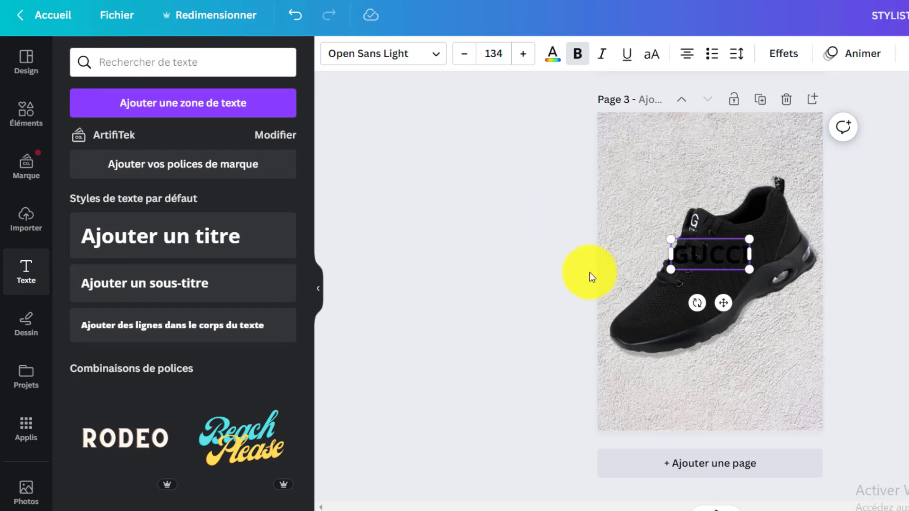
click(653, 263)
click(685, 254)
drag(697, 252, 689, 159)
Set the GUCCI text to size 460 and change its font to Alpha.
click(495, 56)
click(493, 54)
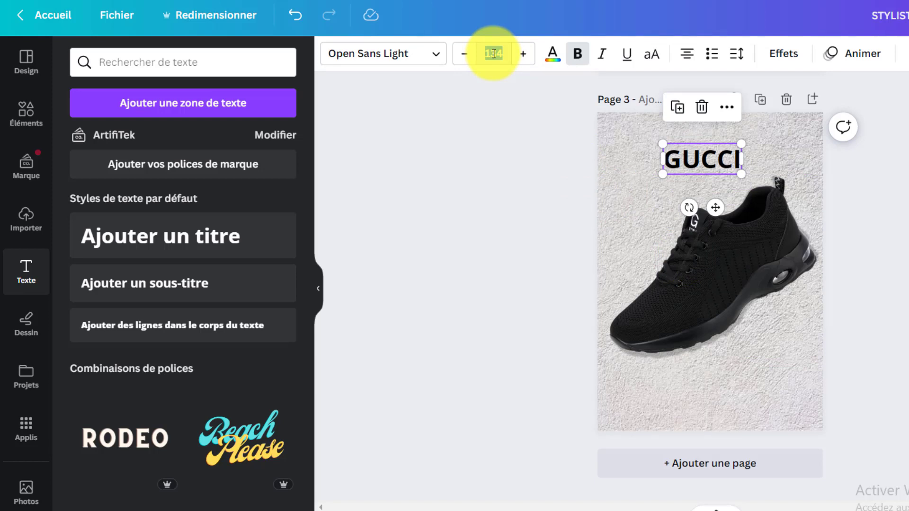
text(1)
key(Return)
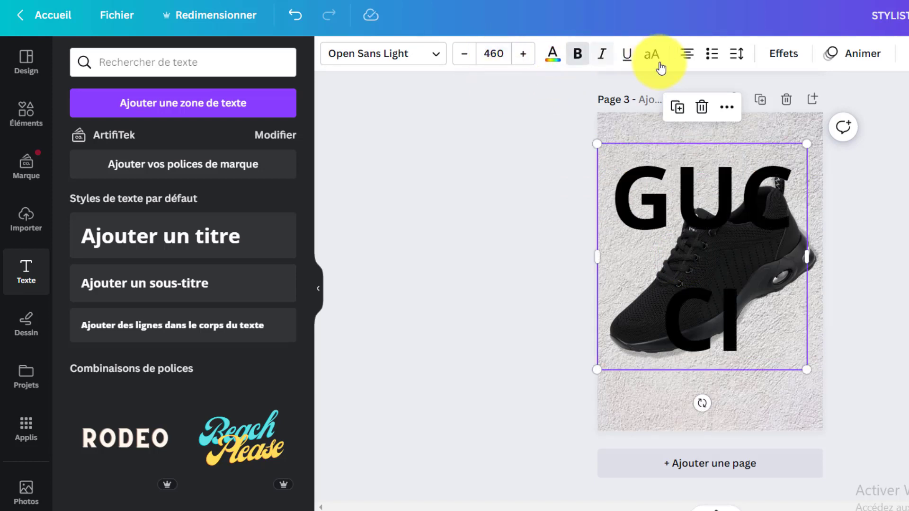
click(414, 59)
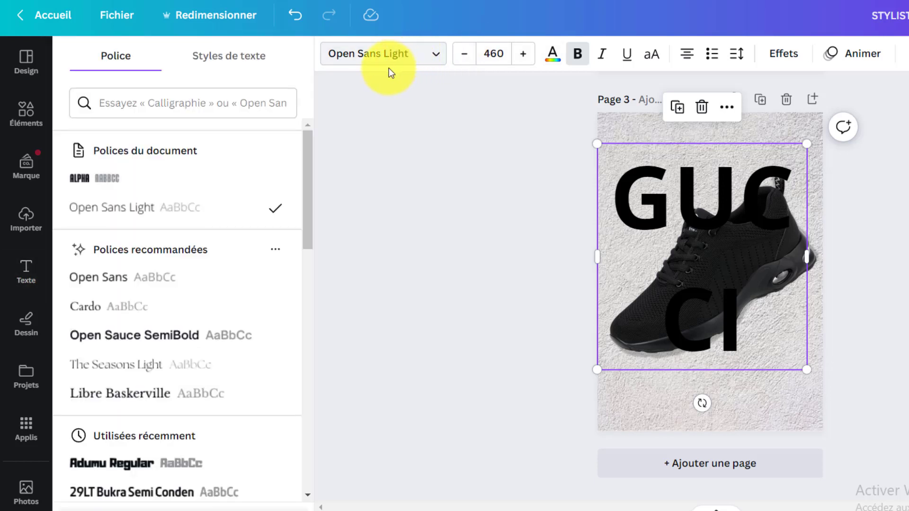
click(91, 178)
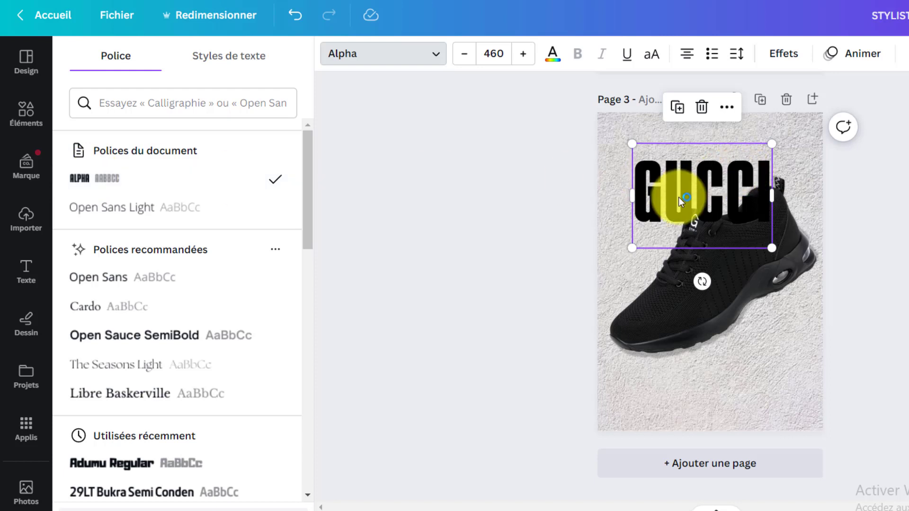
Enlarge the GUCCI text to size 743 so it spans the full page width, over the upper part of the shoe.
click(497, 52)
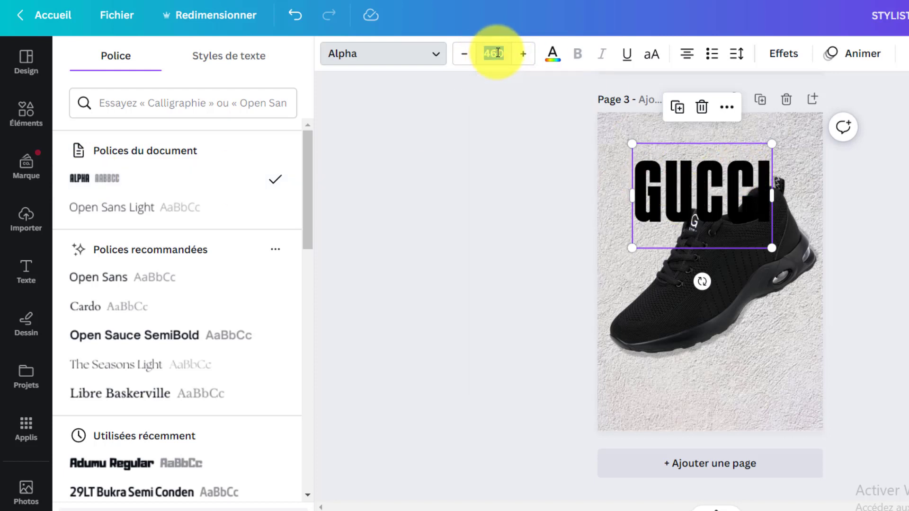
text(480)
key(Return)
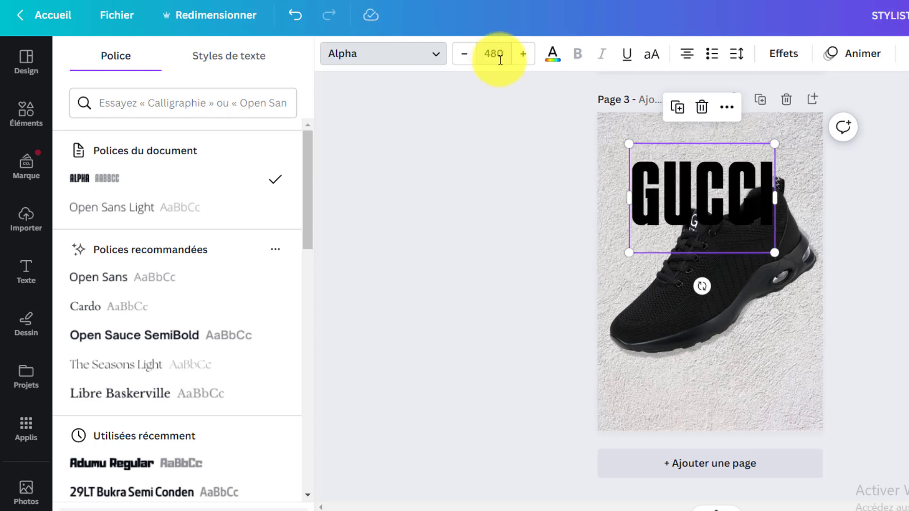
drag(775, 144, 833, 126)
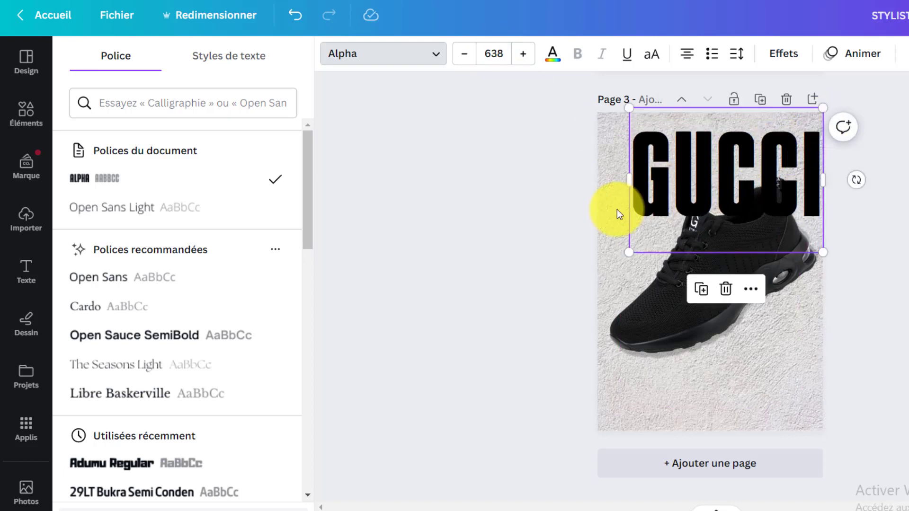
drag(628, 252, 596, 269)
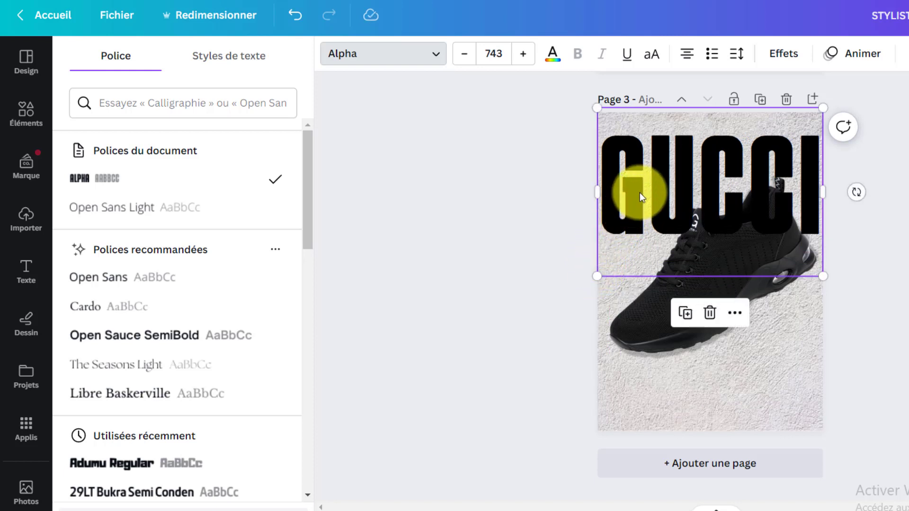
drag(640, 189, 644, 202)
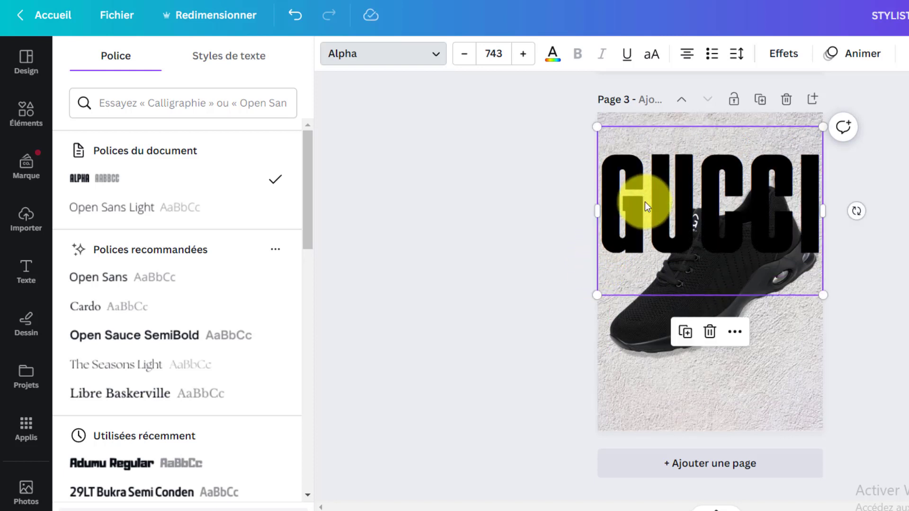
Colour the GUCCI text white (#ffffff) and move it up against the page's upper edge.
click(553, 53)
click(161, 141)
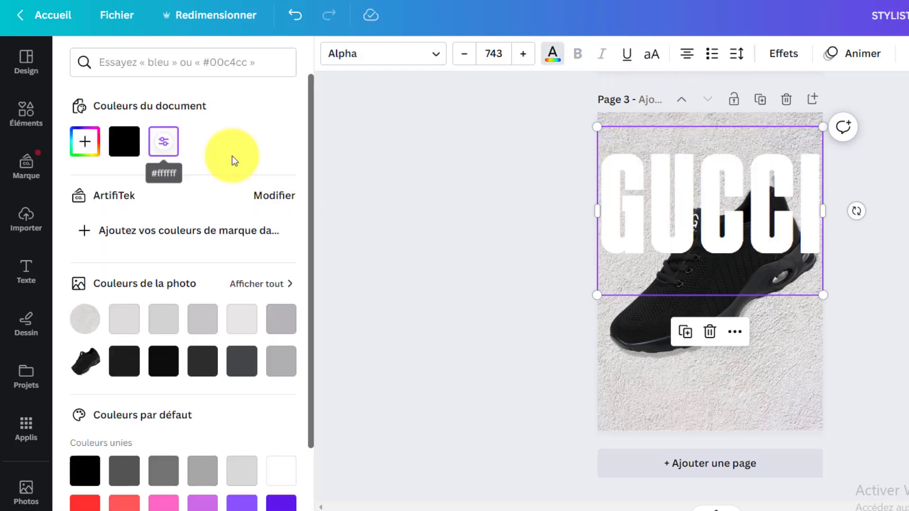
drag(742, 210, 744, 200)
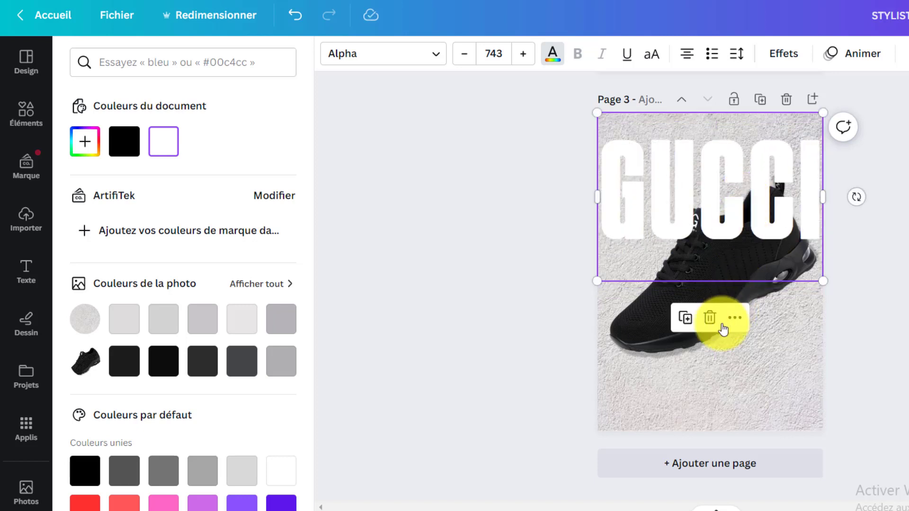
Duplicate the white GUCCI text twice and stack the three lines evenly so they fill the page height.
click(690, 323)
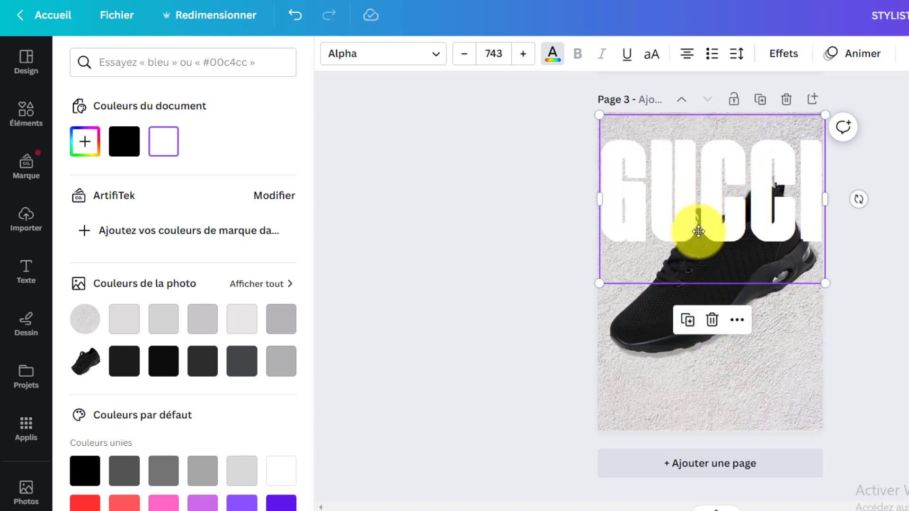
drag(701, 223, 695, 310)
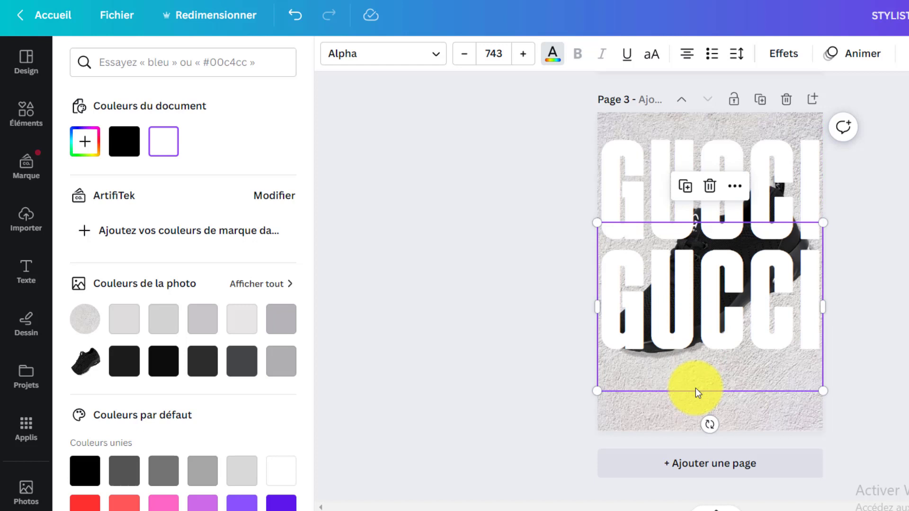
click(688, 186)
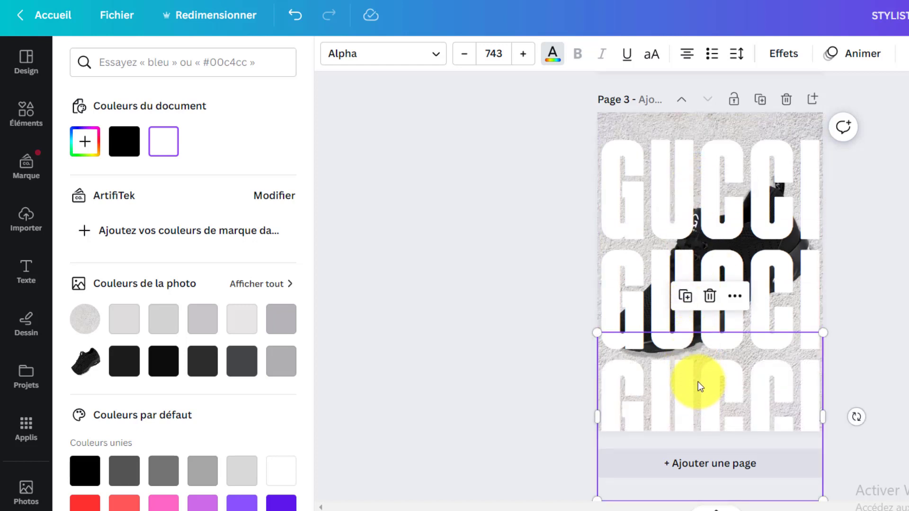
drag(698, 381, 640, 331)
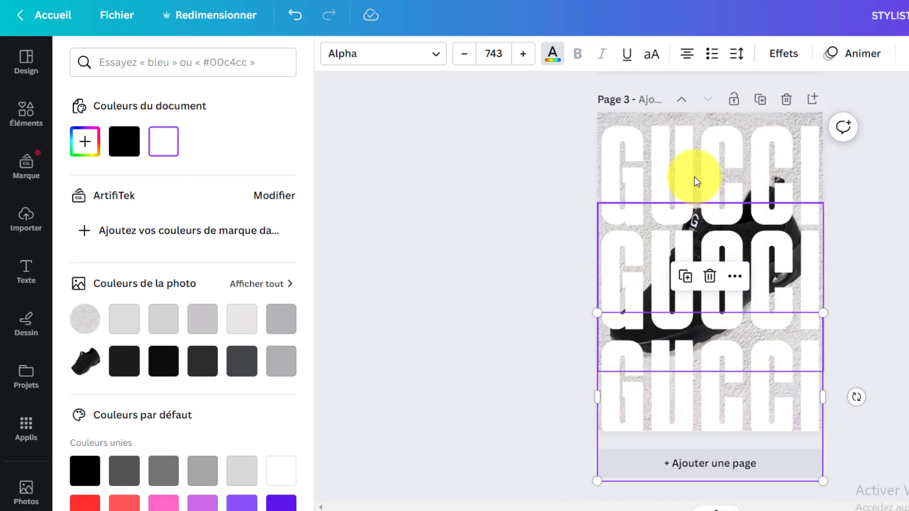
click(745, 228)
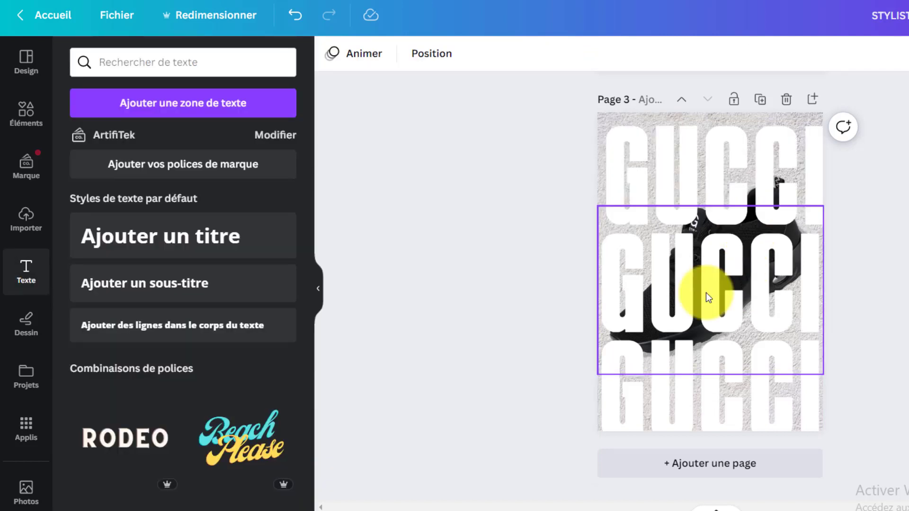
Bring the shoe image forward in front of all three GUCCI lines.
click(706, 292)
click(707, 291)
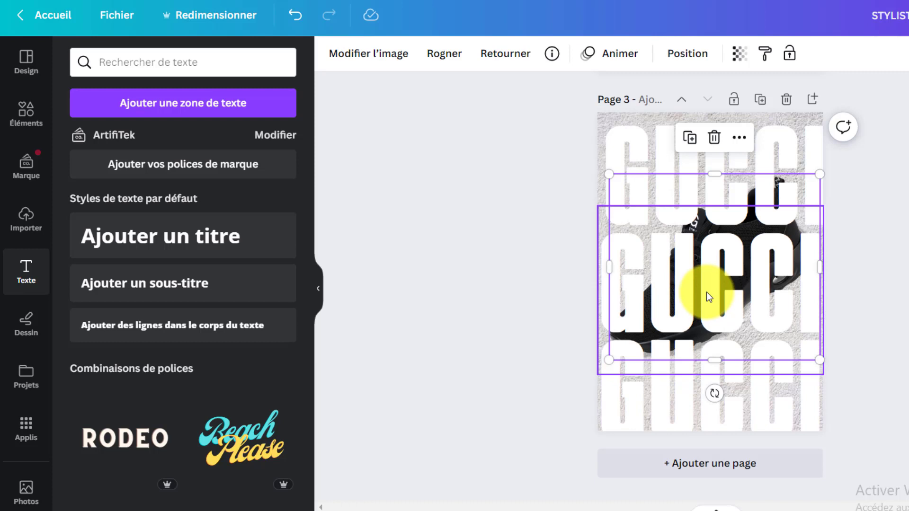
mouse_move(710, 288)
mouse_down()
mouse_move(706, 298)
mouse_move(706, 288)
mouse_up()
click(706, 288)
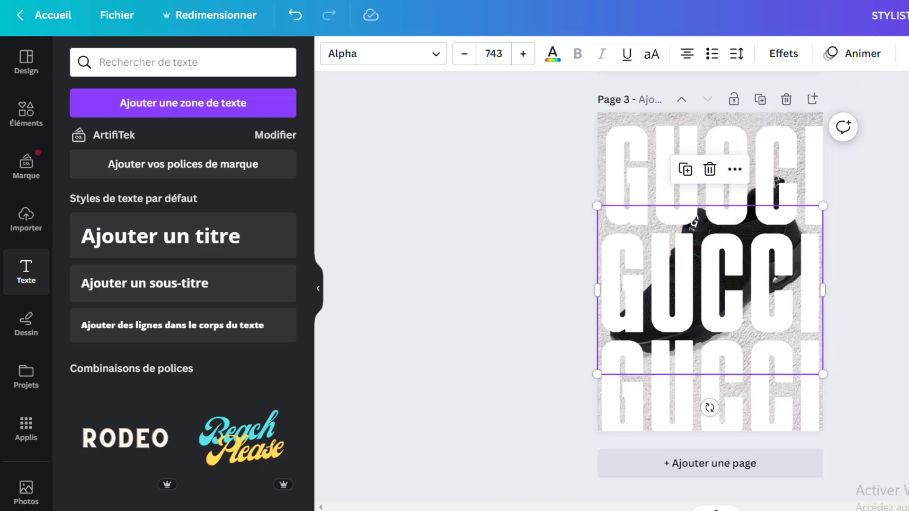
click(905, 54)
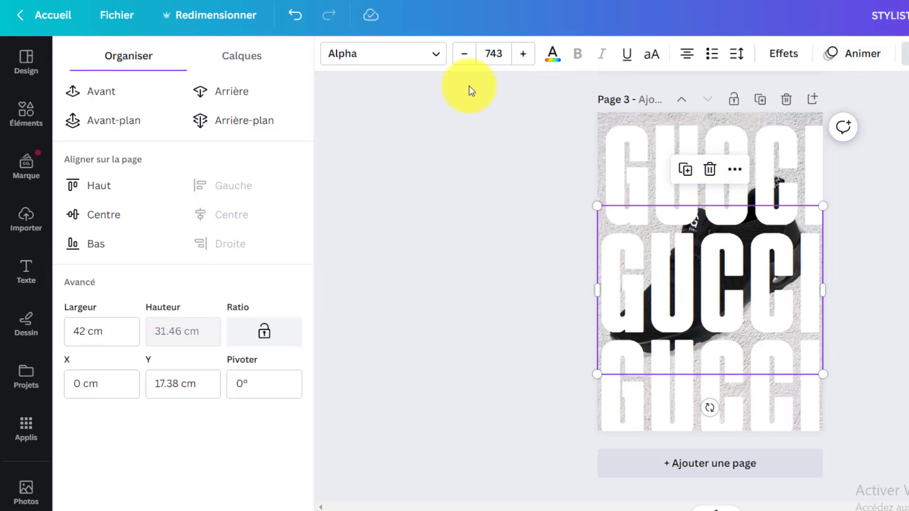
click(93, 93)
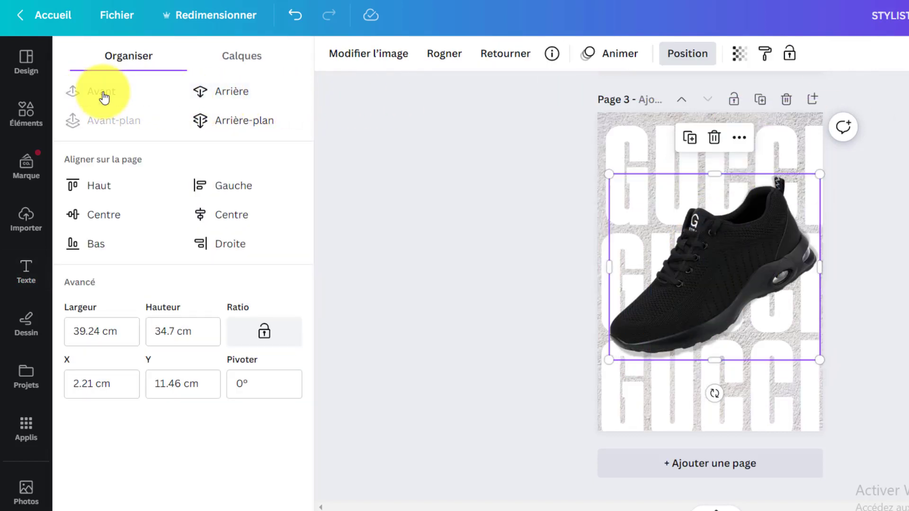
click(509, 234)
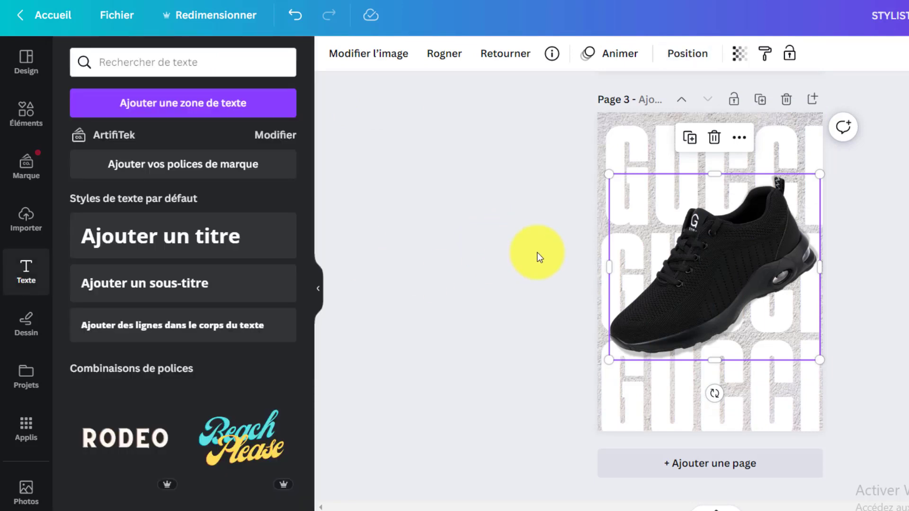
click(547, 257)
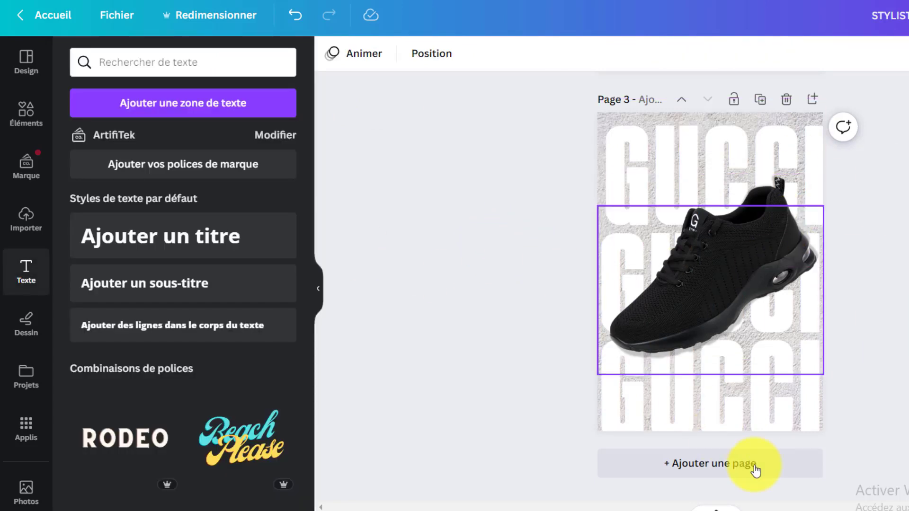
Duplicate the uppermost white GUCCI text in front of the shoe and give the copy a Contour effect with thickness 1.
click(661, 163)
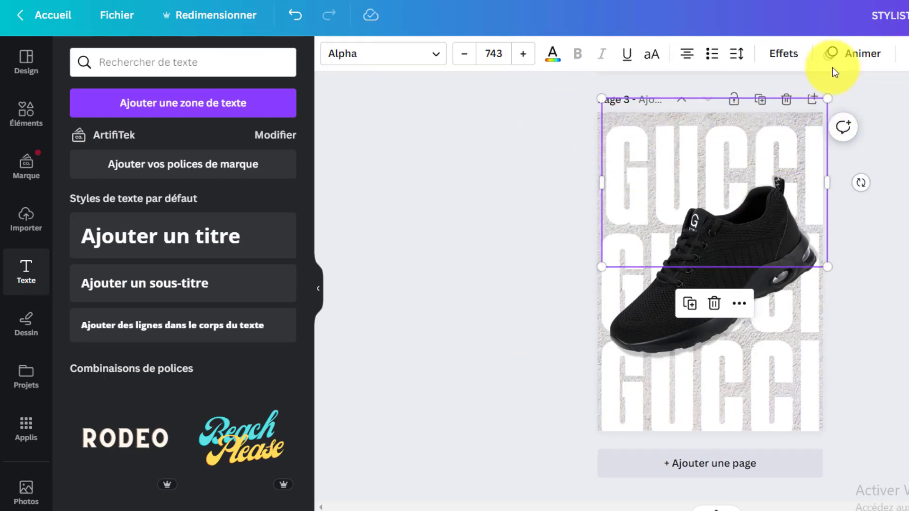
click(689, 303)
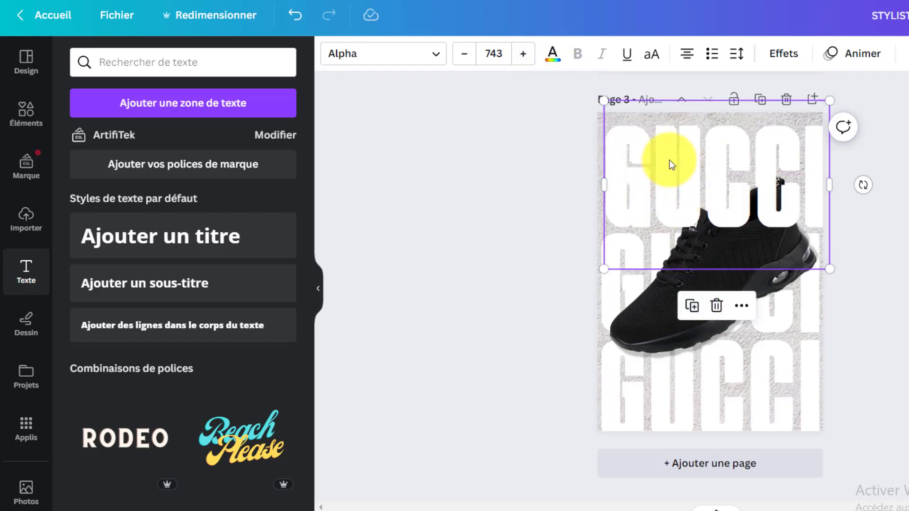
click(782, 61)
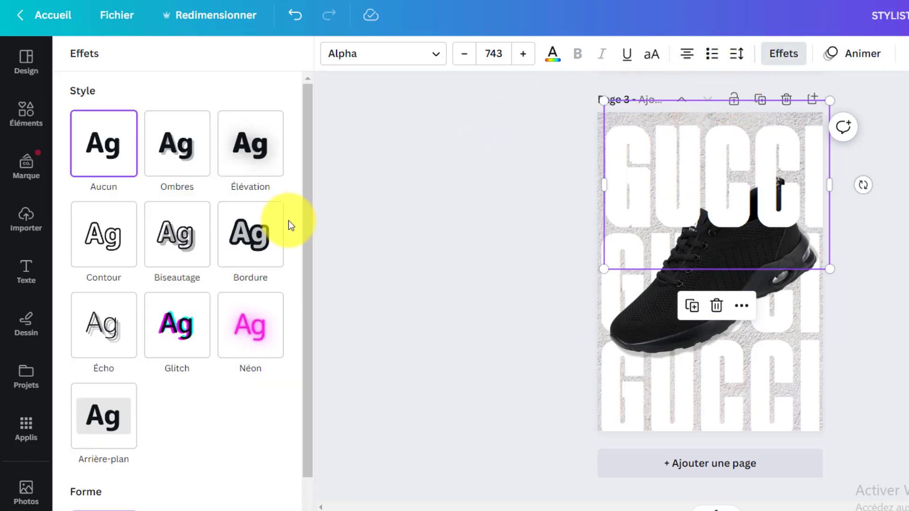
click(109, 237)
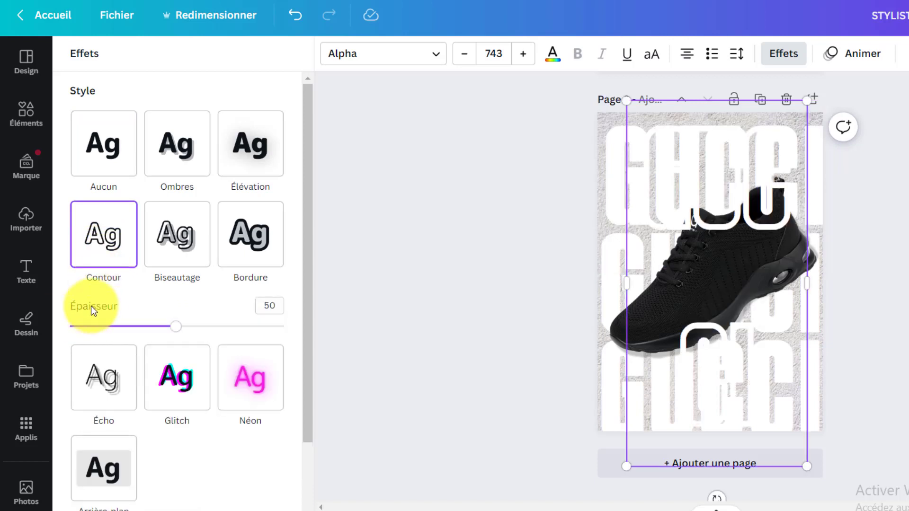
drag(175, 326, 59, 326)
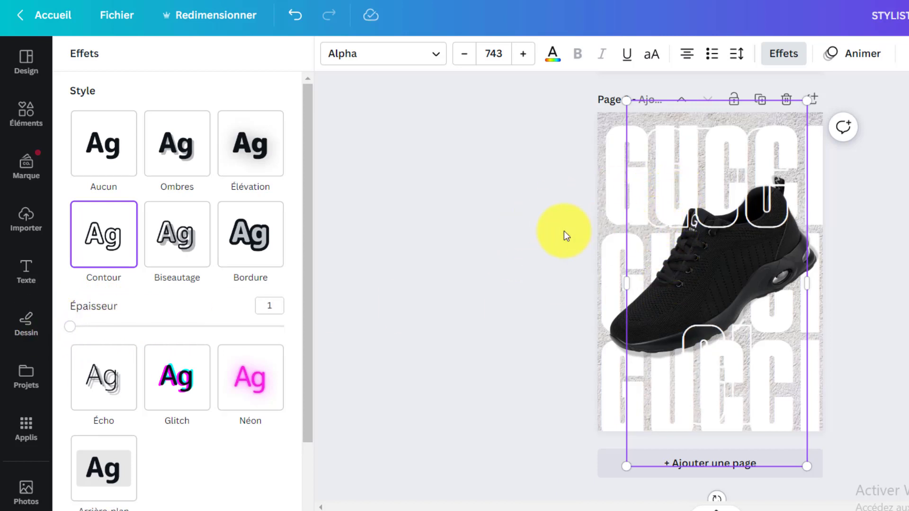
Widen the outlined GUCCI text box to about the page width so the word fits on a single line.
click(753, 282)
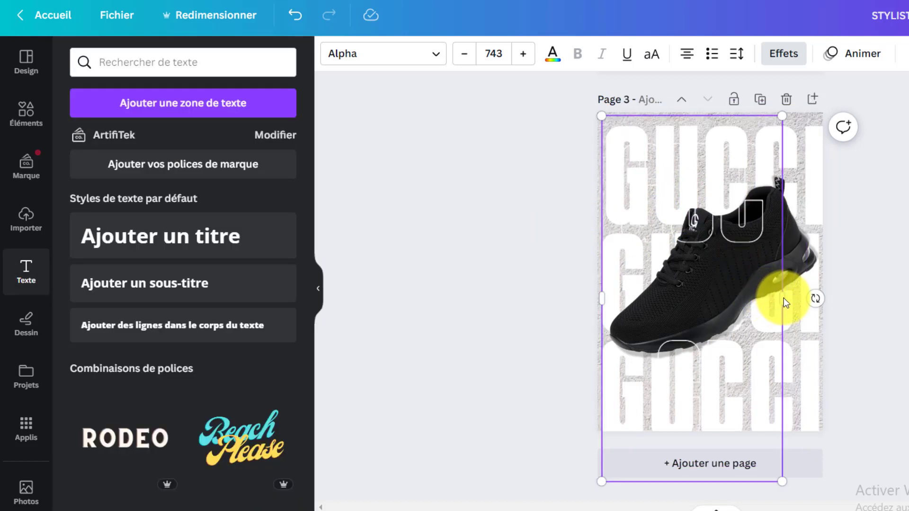
drag(782, 299, 822, 290)
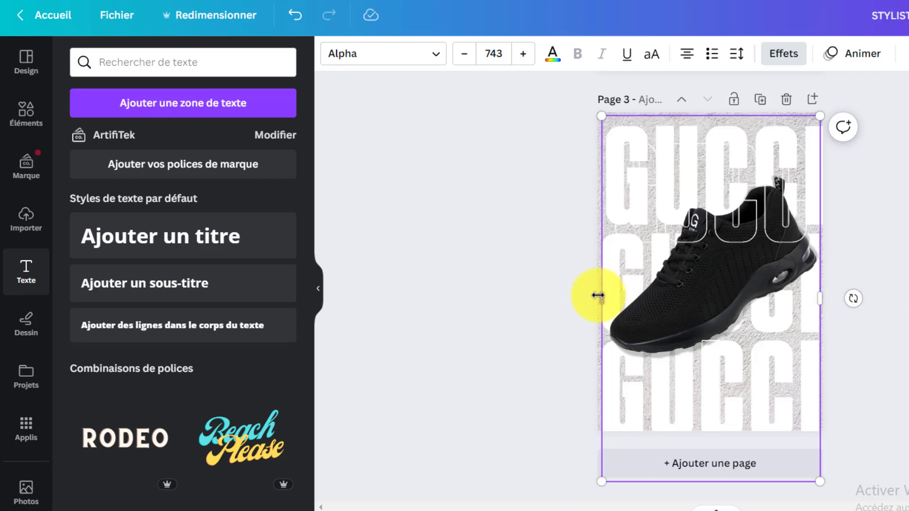
drag(598, 296, 591, 294)
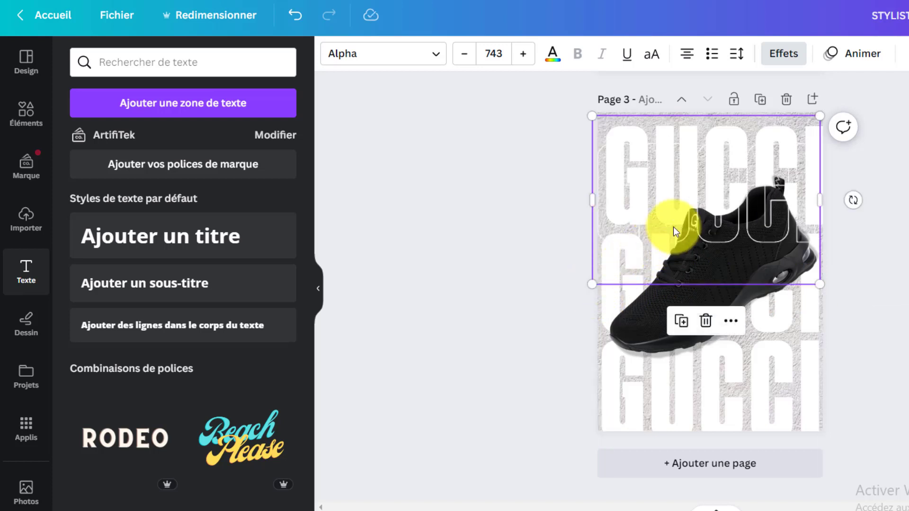
Align the outlined GUCCI text exactly over the uppermost solid GUCCI line.
drag(705, 204, 716, 186)
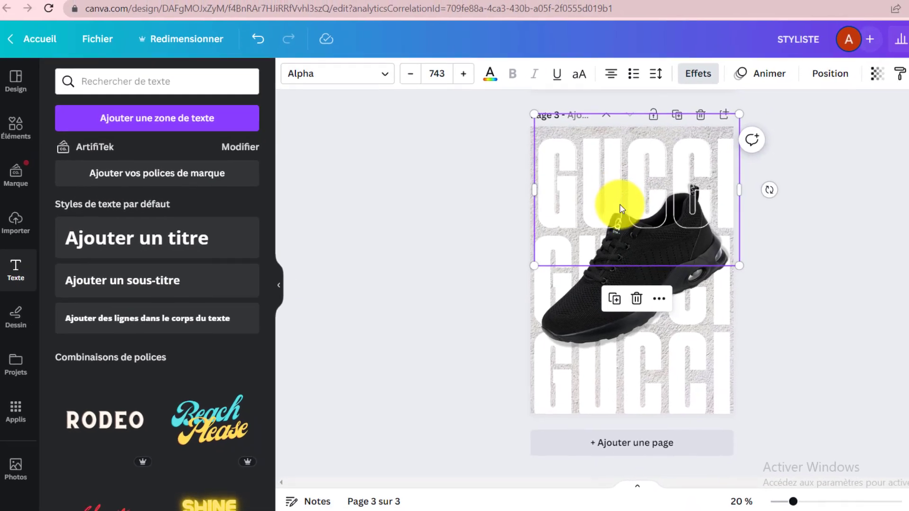
drag(793, 502, 809, 500)
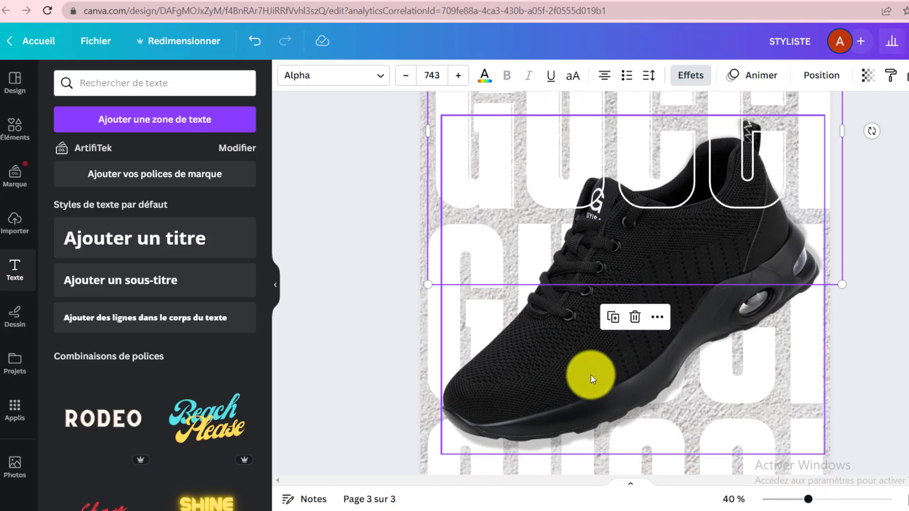
scroll(592, 378, up, 2)
scroll(592, 379, up, 1)
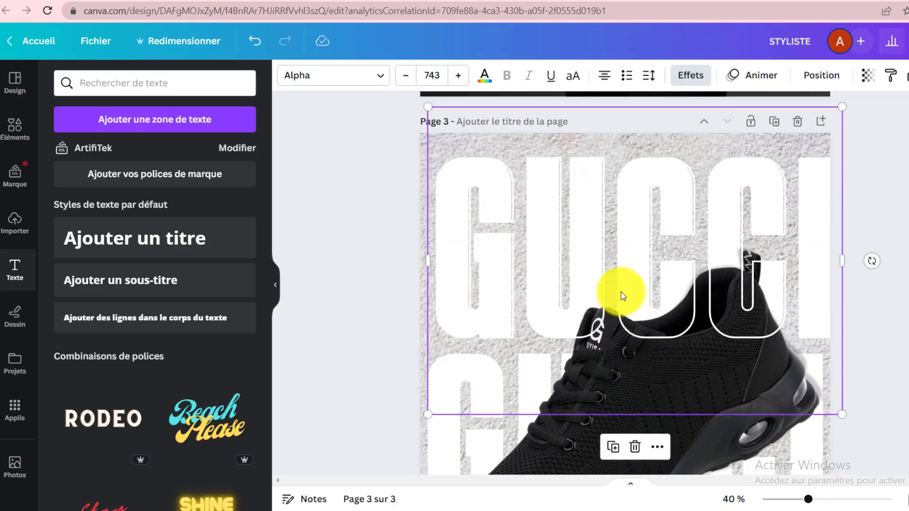
mouse_move(625, 297)
mouse_down()
mouse_move(611, 292)
mouse_move(620, 293)
mouse_up()
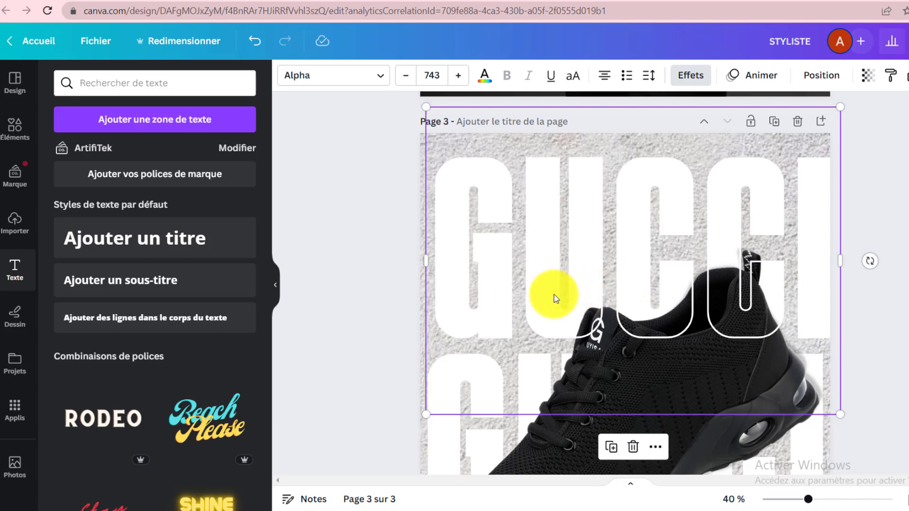
Duplicate the outlined GUCCI text and align the copy over the middle solid GUCCI line.
scroll(507, 265, down, 4)
scroll(510, 266, up, 3)
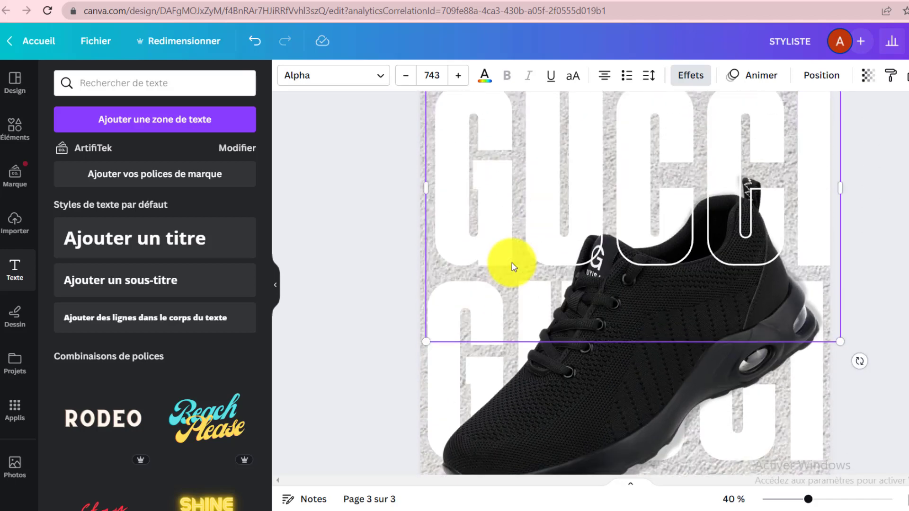
scroll(583, 298, down, 4)
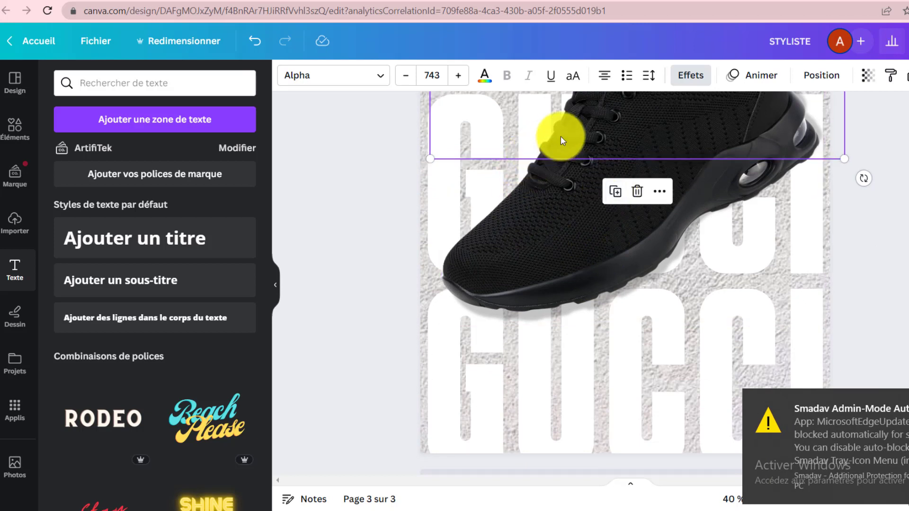
drag(560, 136, 544, 319)
scroll(540, 260, down, 1)
scroll(539, 258, up, 4)
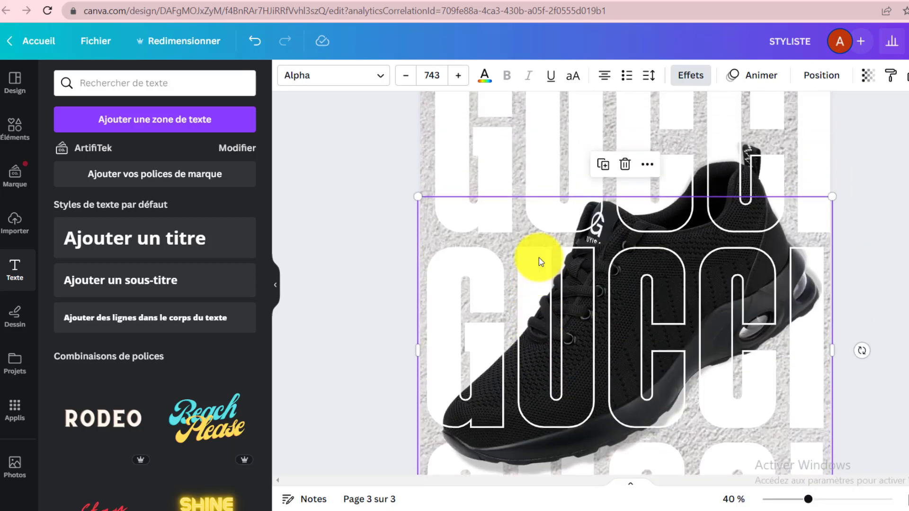
Duplicate the outlined GUCCI text again and align the copy over the lowest solid GUCCI line.
scroll(539, 257, down, 4)
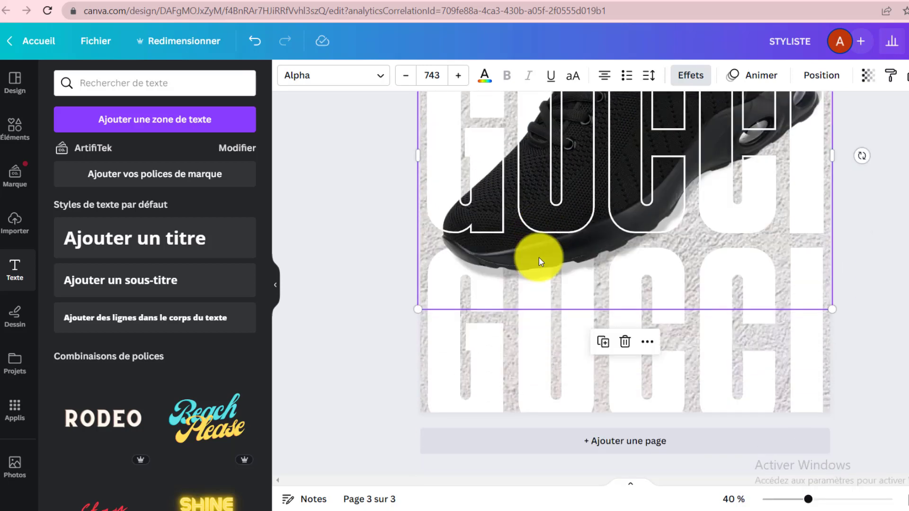
click(602, 343)
mouse_move(554, 298)
mouse_down()
mouse_move(553, 313)
mouse_move(560, 294)
mouse_up()
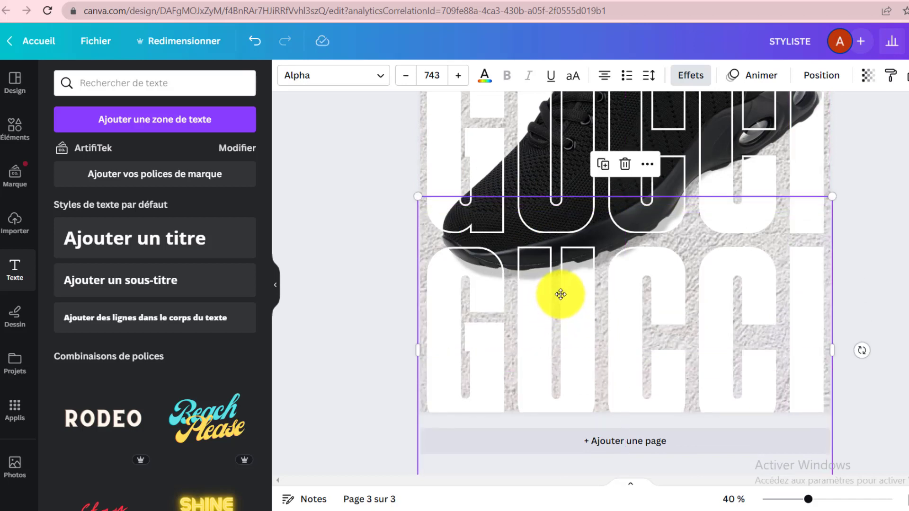
click(367, 260)
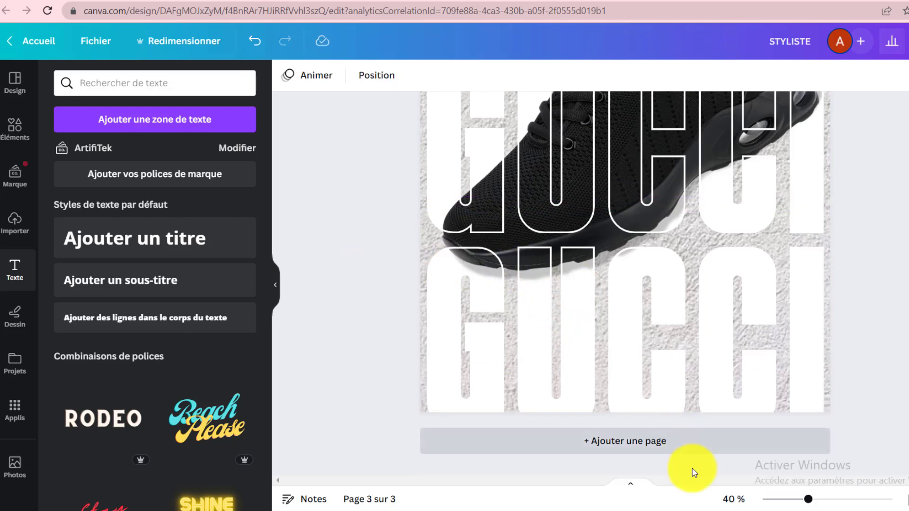
Check how the three outlined GUCCI lines sit over the shoe, viewing the poster at 20% and 30% zoom.
click(732, 499)
click(736, 444)
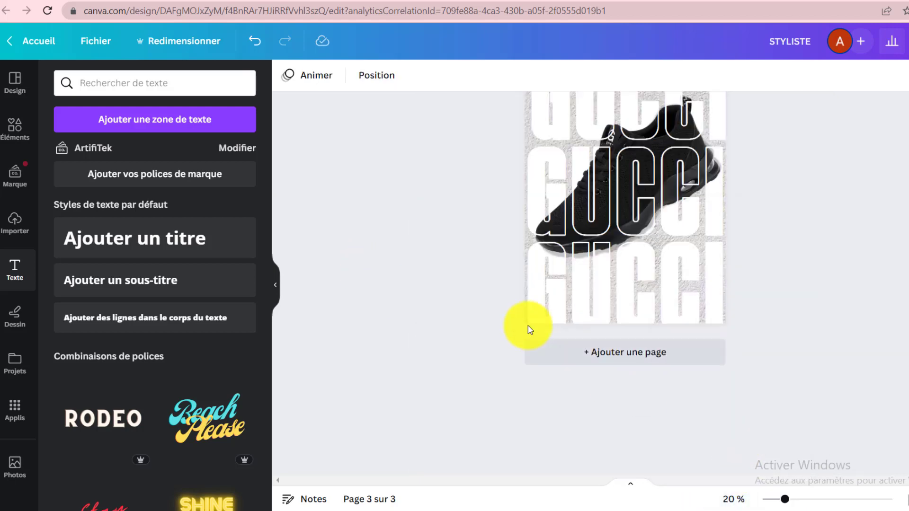
scroll(500, 310, up, 3)
scroll(505, 317, down, 2)
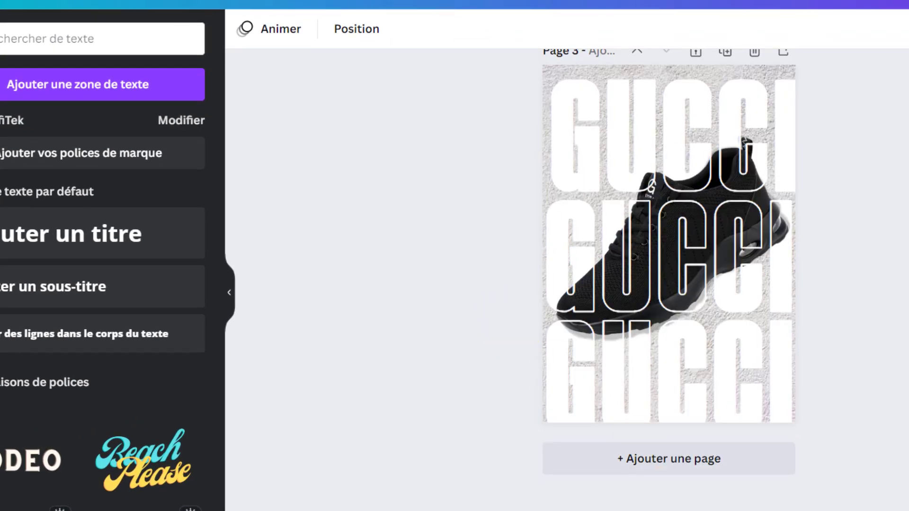
drag(786, 499, 800, 499)
scroll(848, 310, up, 3)
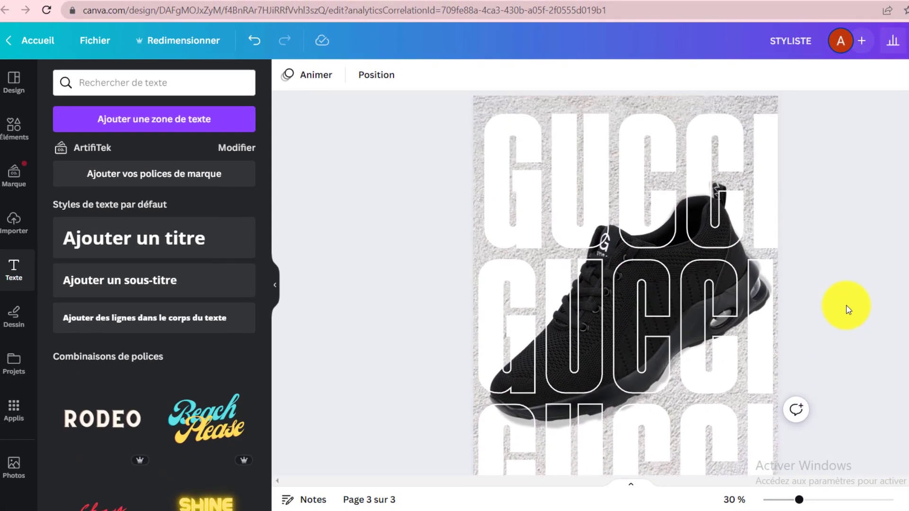
scroll(847, 311, down, 1)
scroll(847, 310, down, 1)
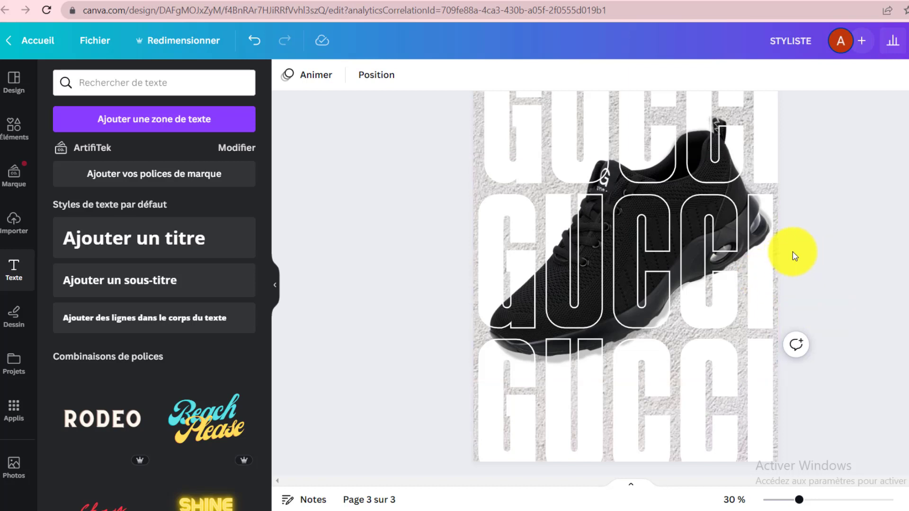
scroll(792, 252, up, 2)
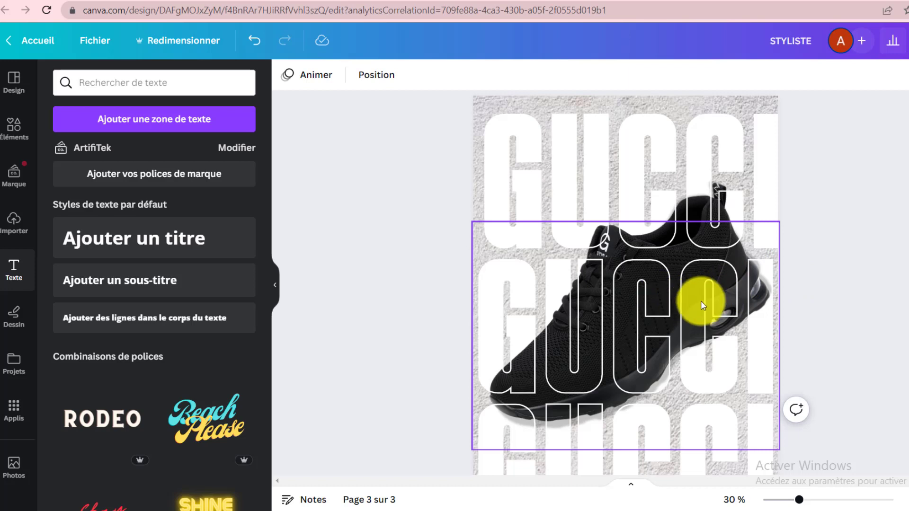
Try the shoe photo's near-black colour on the middle GUCCI outline, and return the outline to white (#ffffff).
click(663, 303)
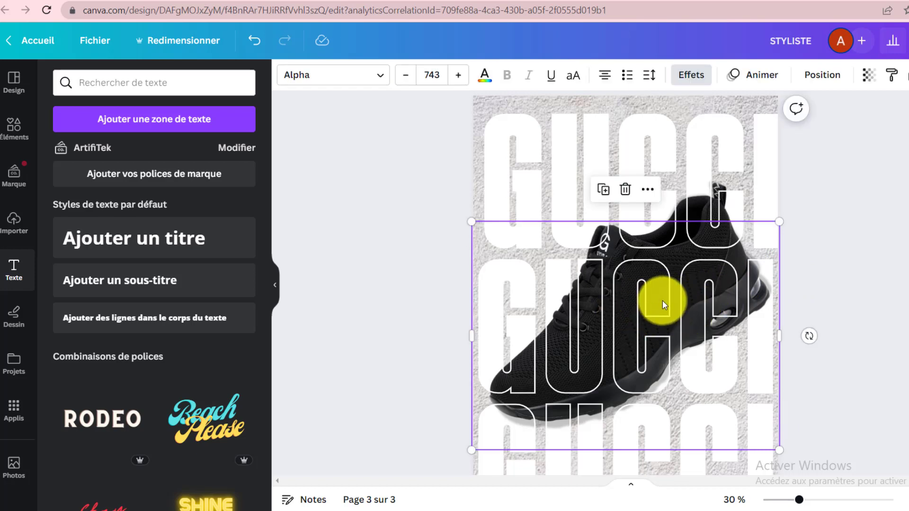
click(484, 76)
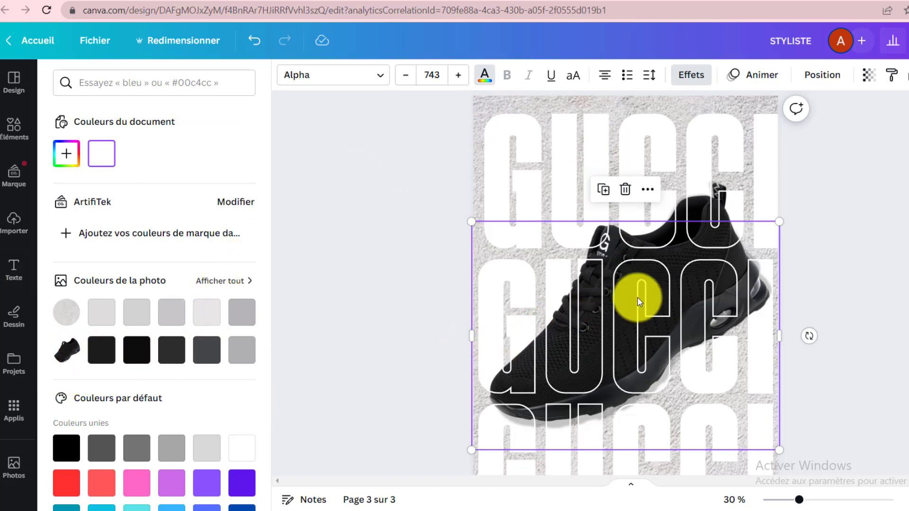
click(104, 358)
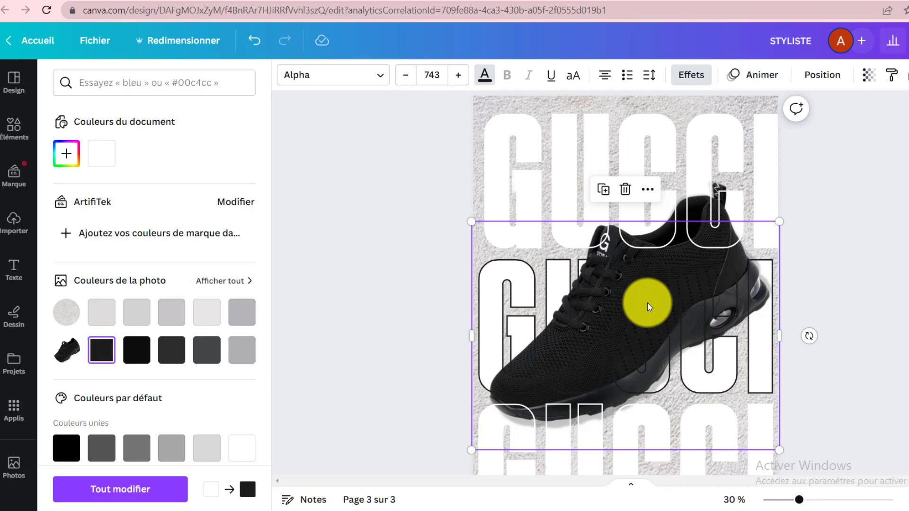
click(100, 157)
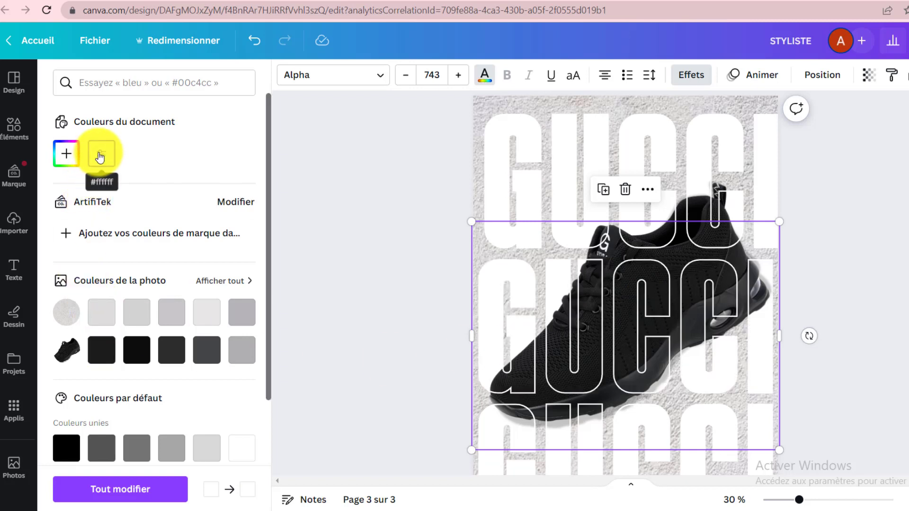
key(Escape)
key(Escape)
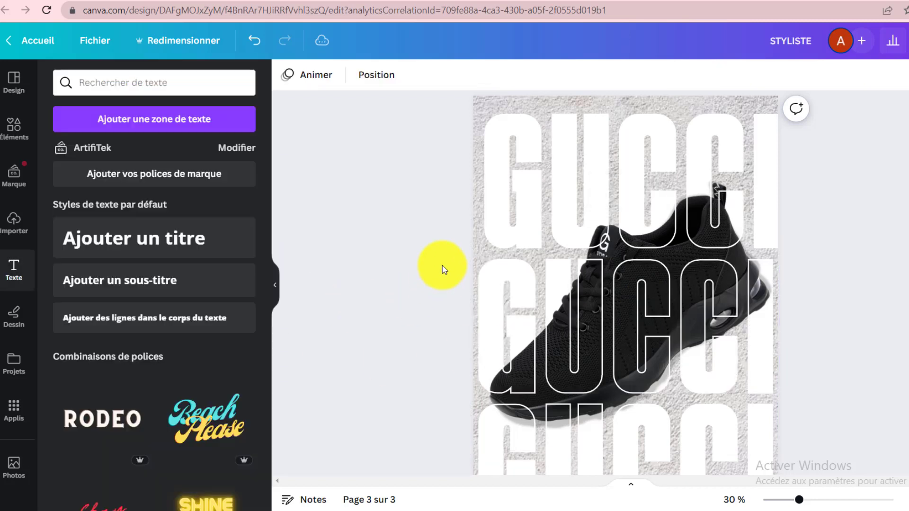
Examine the finished GUCCI poster on page 3 from its upper edge to its lower edge.
scroll(443, 270, up, 3)
scroll(443, 270, down, 5)
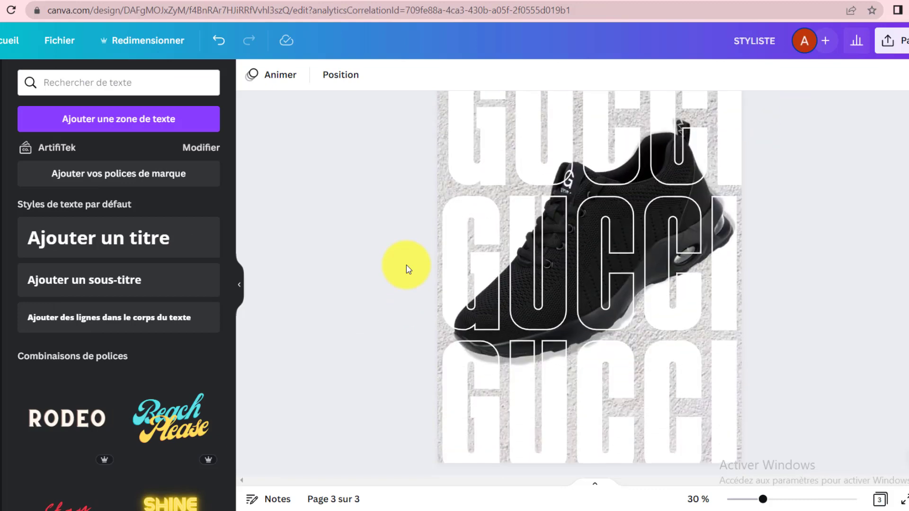
scroll(408, 269, up, 4)
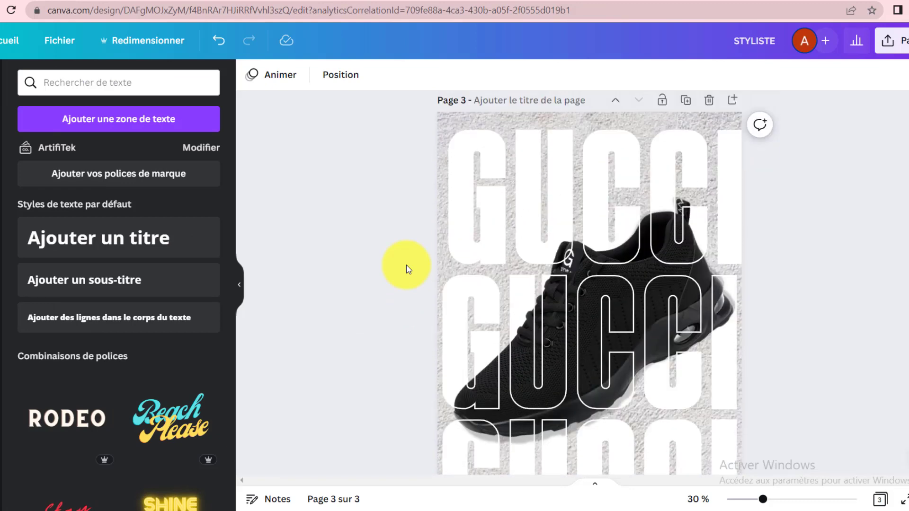
scroll(409, 269, up, 3)
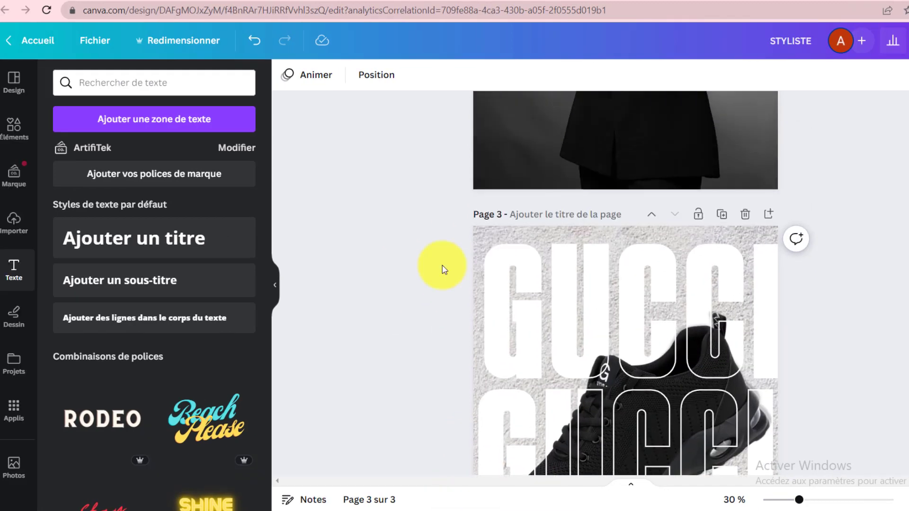
scroll(443, 270, down, 5)
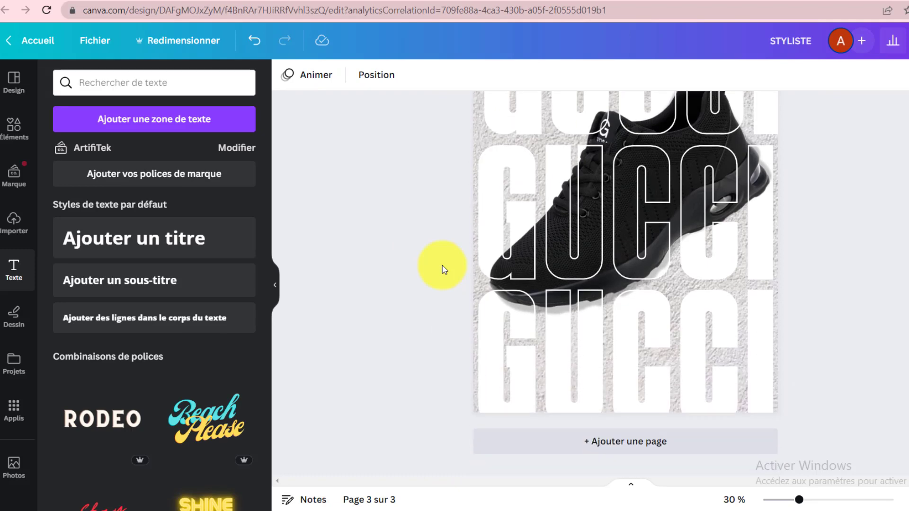
scroll(442, 270, up, 2)
scroll(442, 270, up, 1)
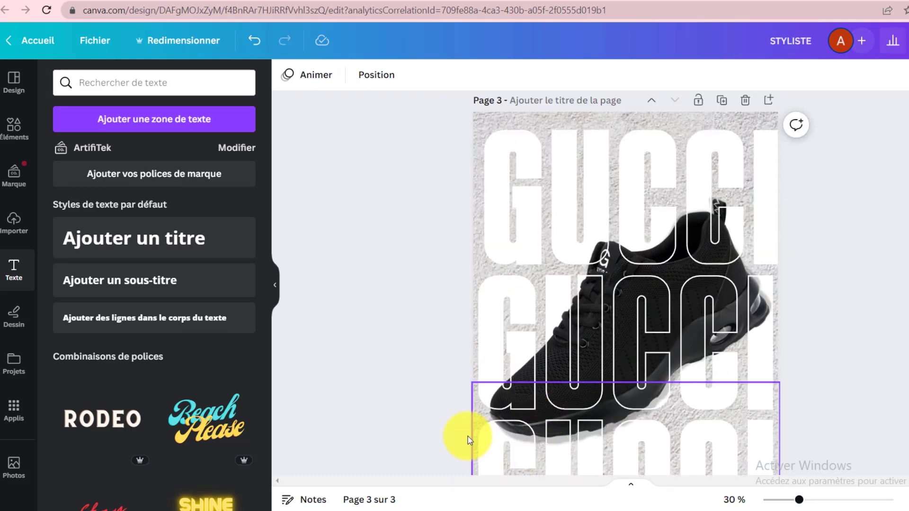
scroll(443, 268, up, 2)
scroll(443, 270, down, 4)
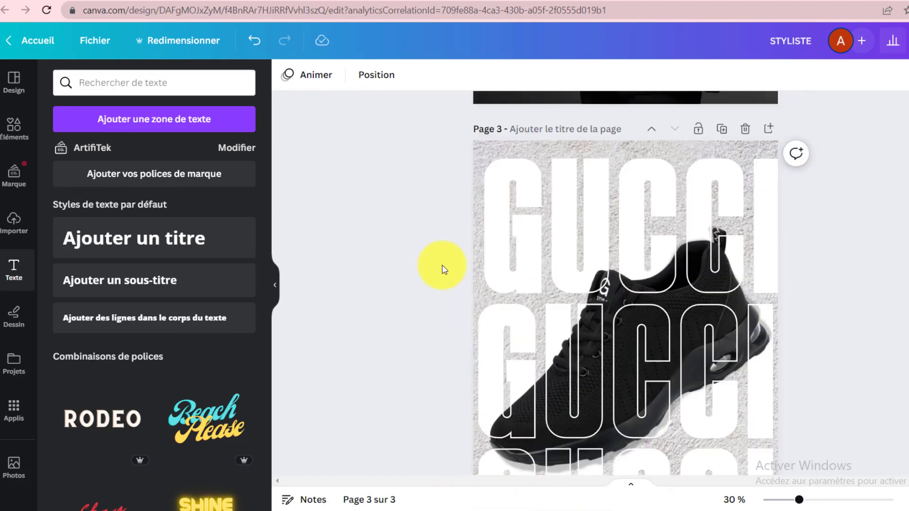
scroll(443, 269, up, 1)
scroll(443, 270, up, 2)
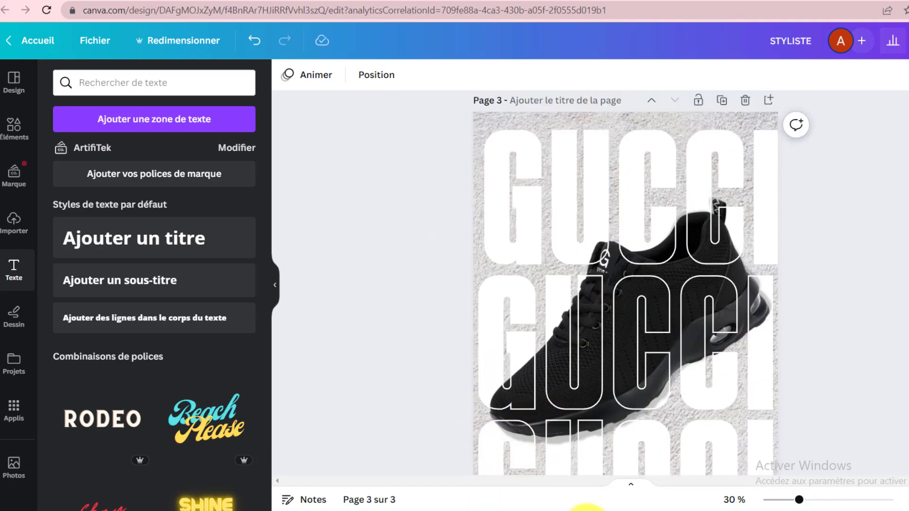
Review the STYLISTE poster on page 2, looking at how solid and outlined letters combine over the woman's suit.
scroll(412, 251, up, 8)
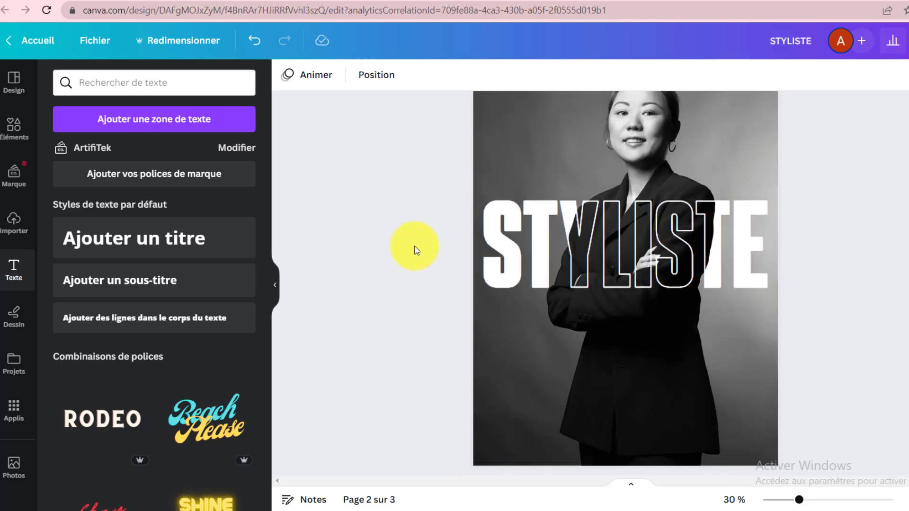
scroll(481, 237, down, 1)
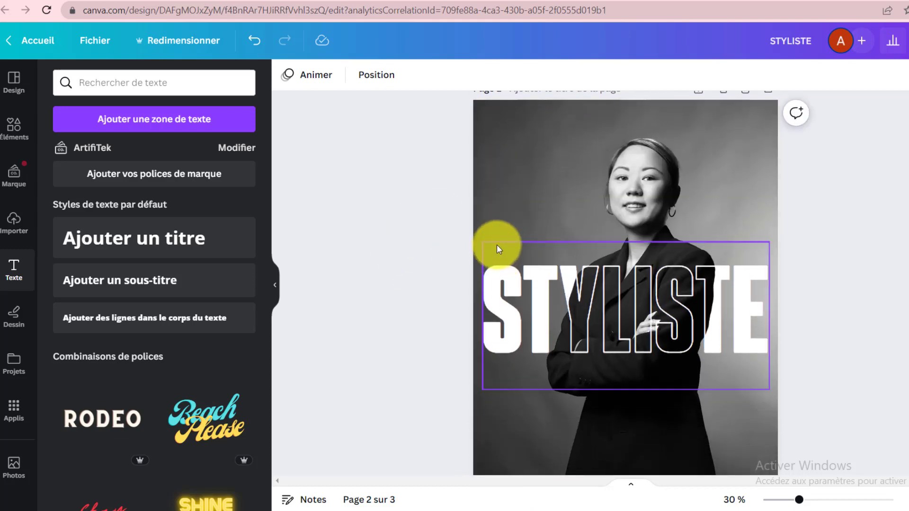
scroll(516, 213, down, 1)
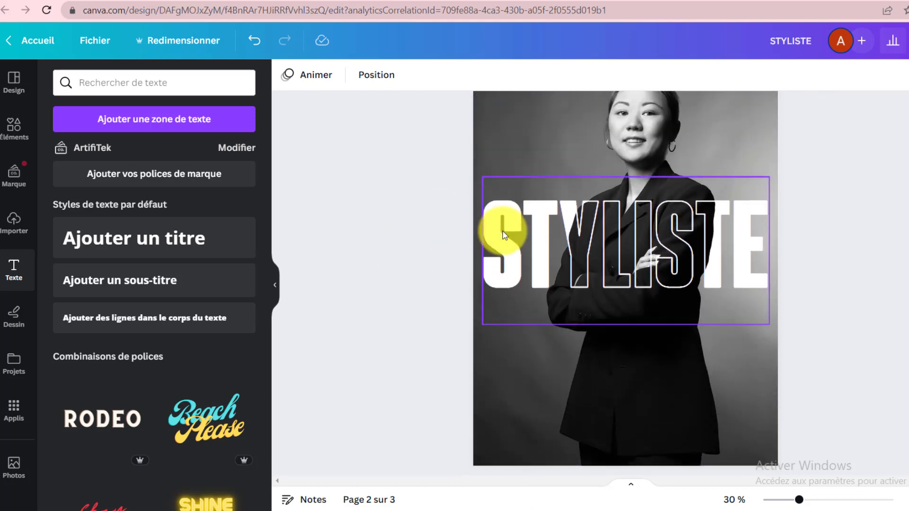
scroll(488, 265, down, 4)
scroll(479, 280, up, 5)
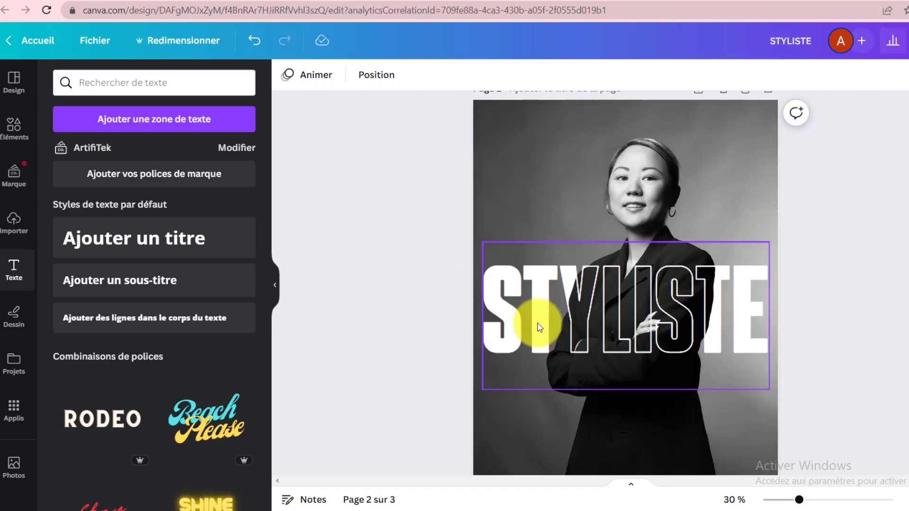
scroll(540, 327, down, 1)
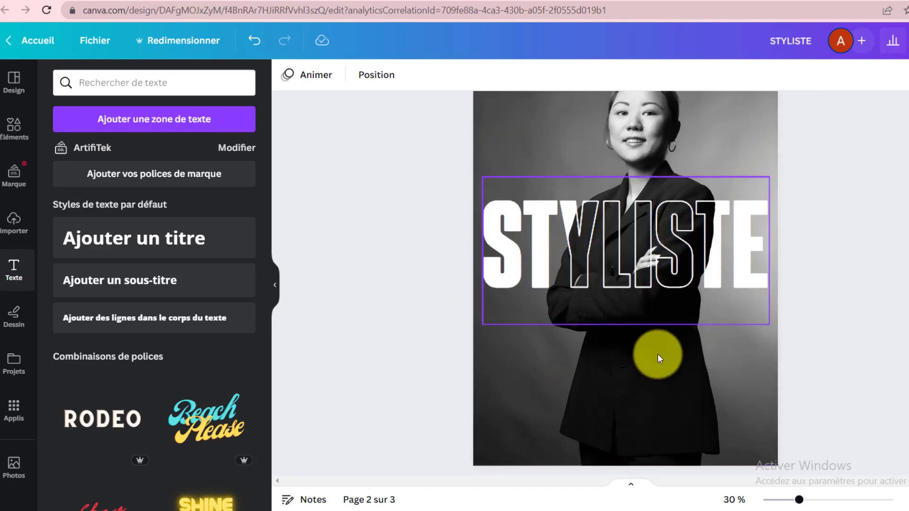
scroll(576, 349, up, 1)
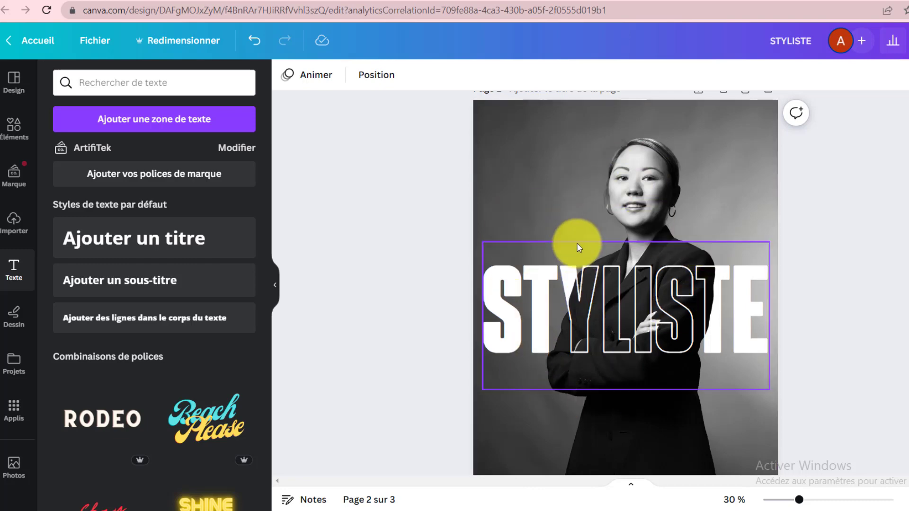
Add a blank page 4 after the GUCCI poster.
scroll(576, 243, down, 4)
scroll(552, 258, down, 5)
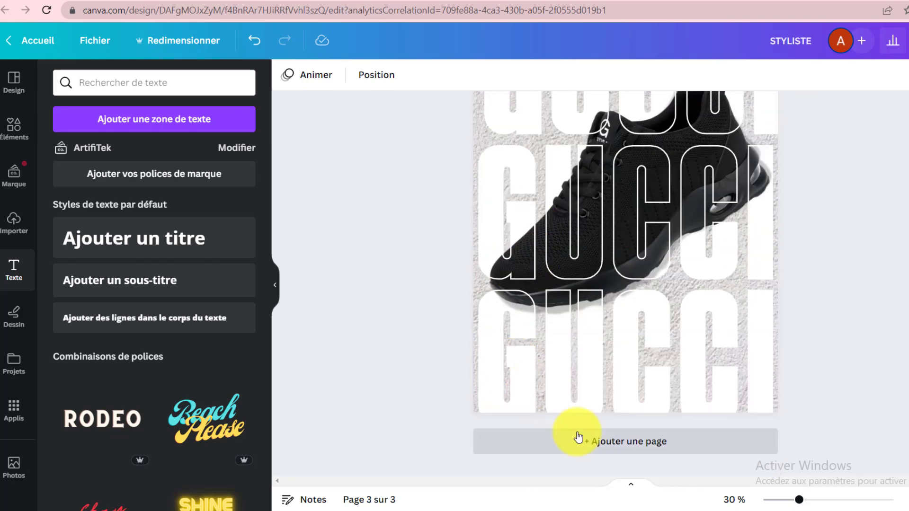
click(614, 438)
scroll(485, 241, up, 2)
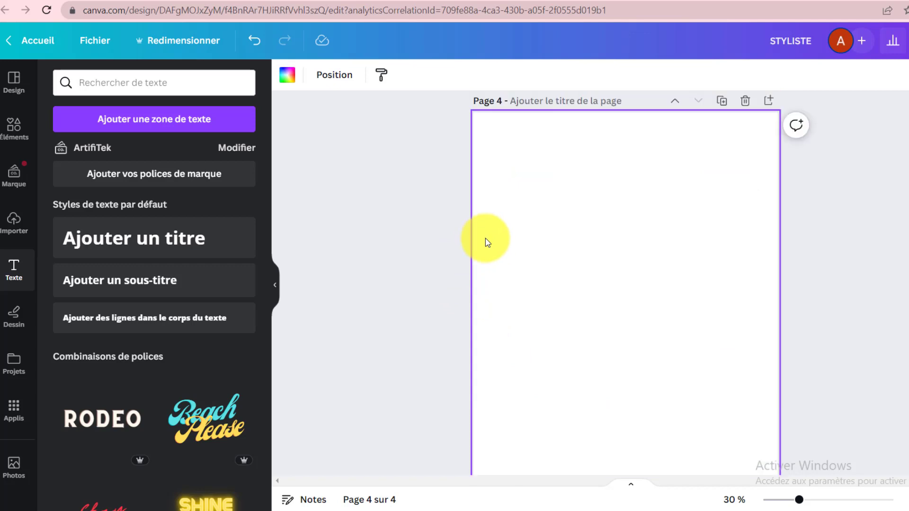
scroll(486, 242, down, 1)
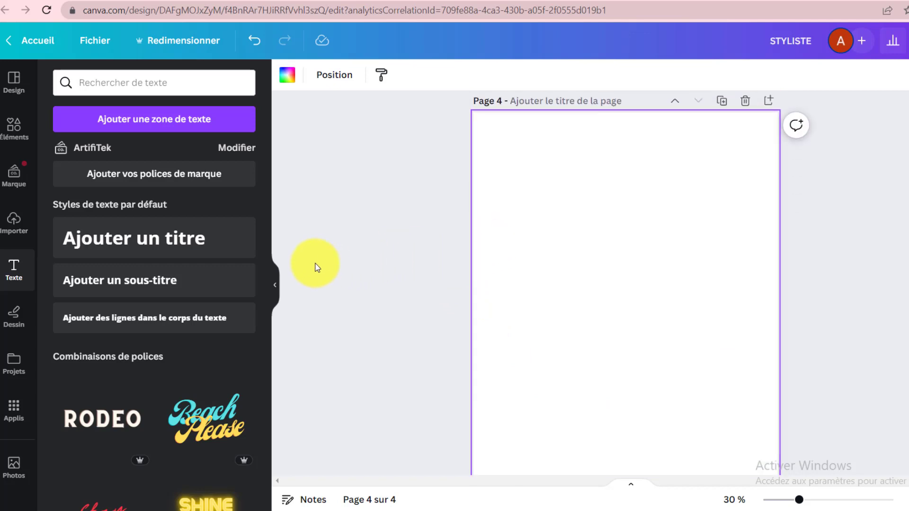
Place the black-and-white photo of a man standing in a dark suit from the "gentlemen" photo results on page 4.
click(17, 473)
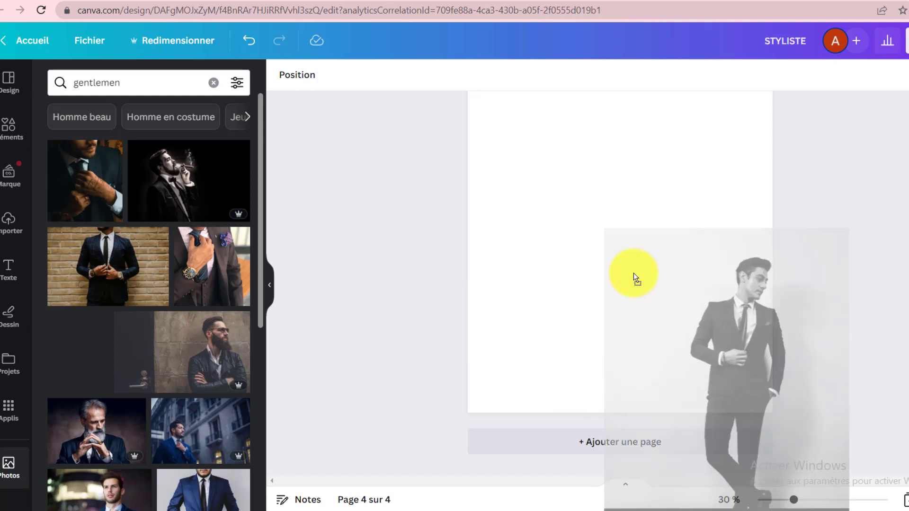
drag(634, 278, 546, 212)
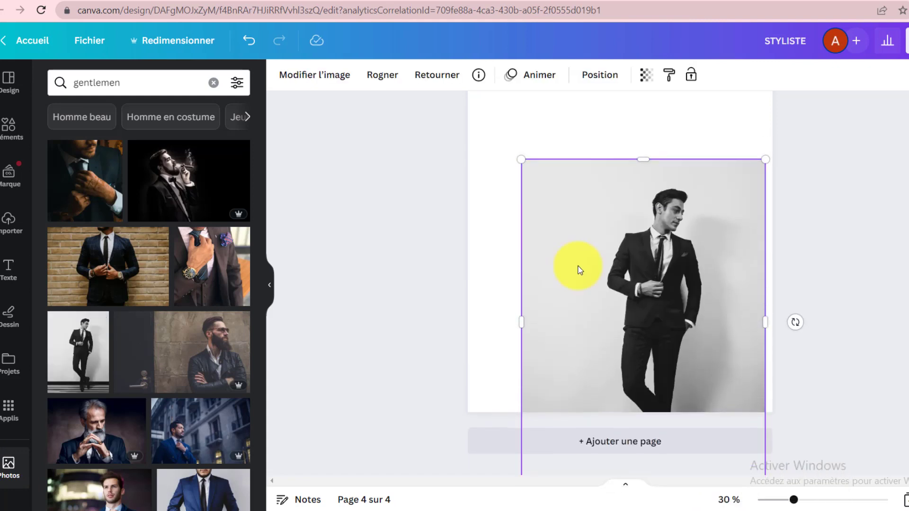
drag(580, 270, 561, 202)
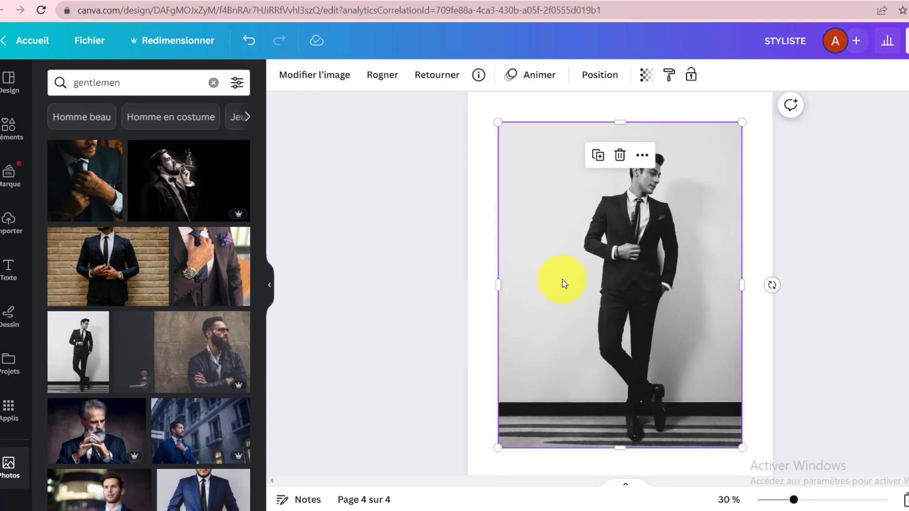
Enlarge the suited man's photo from its corners until it covers the whole of page 4.
scroll(560, 306, up, 4)
scroll(560, 305, down, 3)
drag(497, 186, 475, 157)
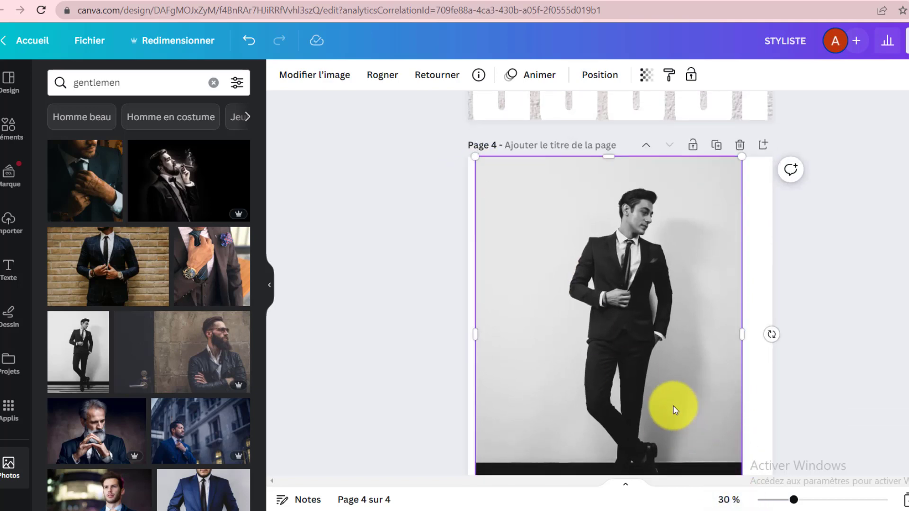
scroll(674, 410, down, 3)
drag(739, 379, 767, 476)
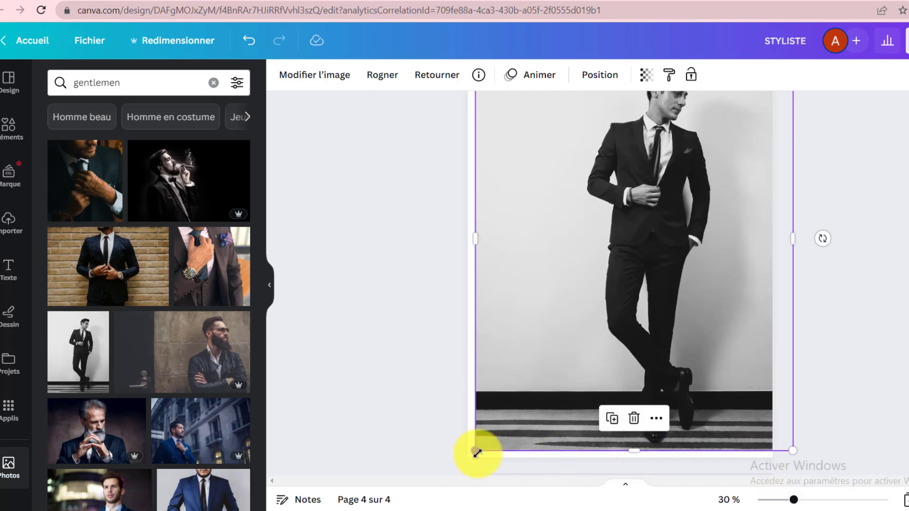
drag(477, 452, 416, 507)
scroll(458, 363, up, 3)
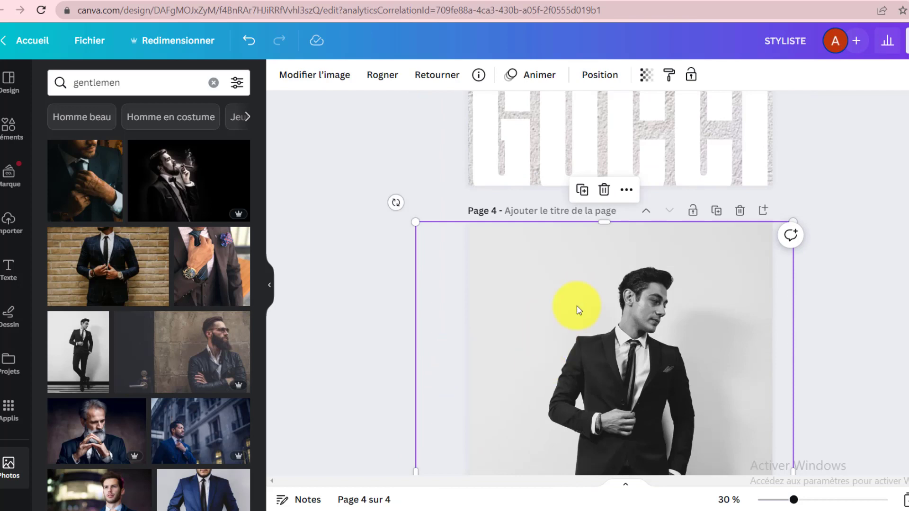
scroll(579, 311, down, 3)
scroll(507, 278, up, 2)
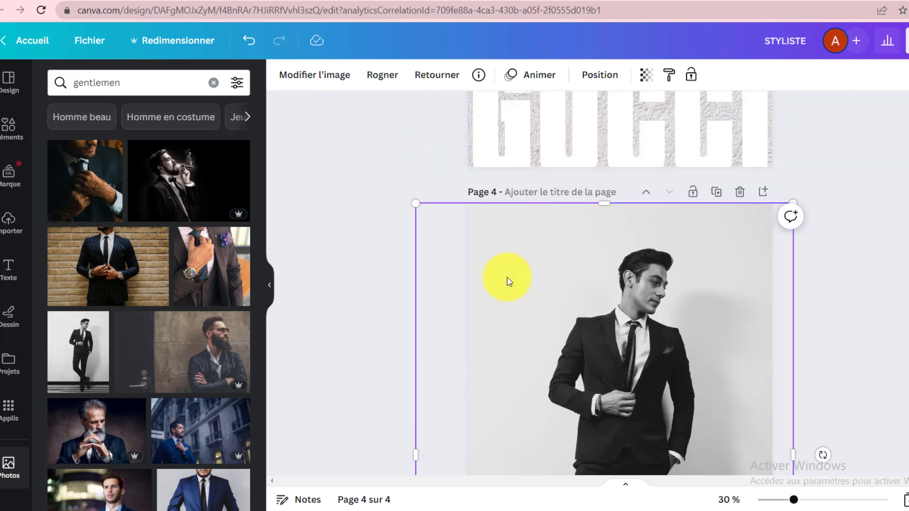
scroll(507, 277, down, 2)
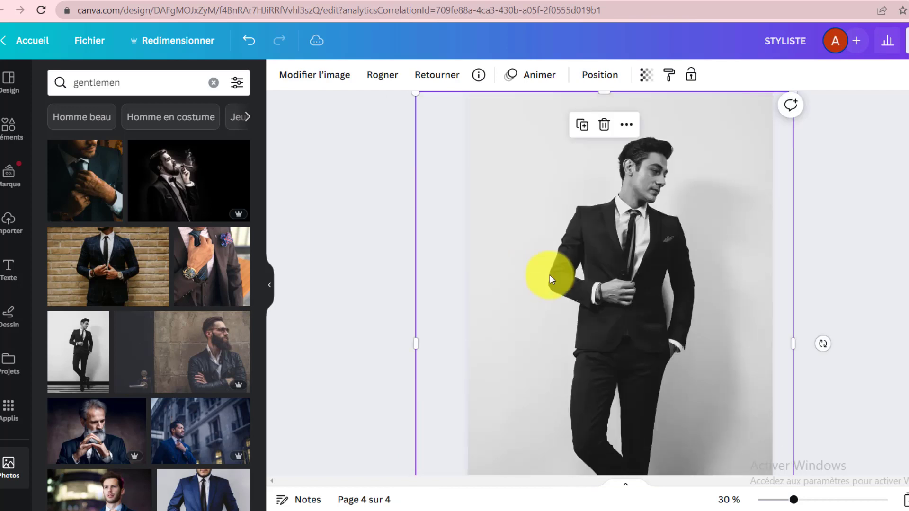
scroll(547, 277, up, 1)
scroll(543, 280, down, 1)
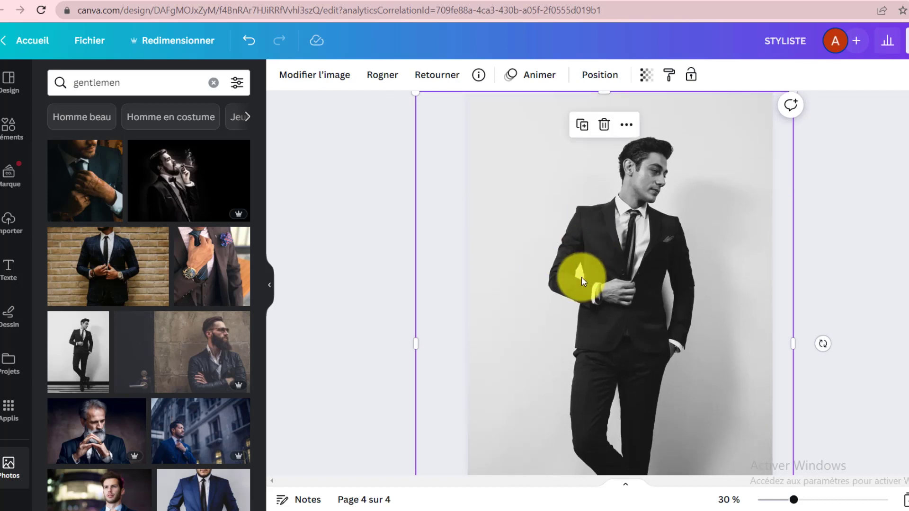
Add a heading over the man's photo reading "STYLISTE".
click(9, 269)
click(179, 245)
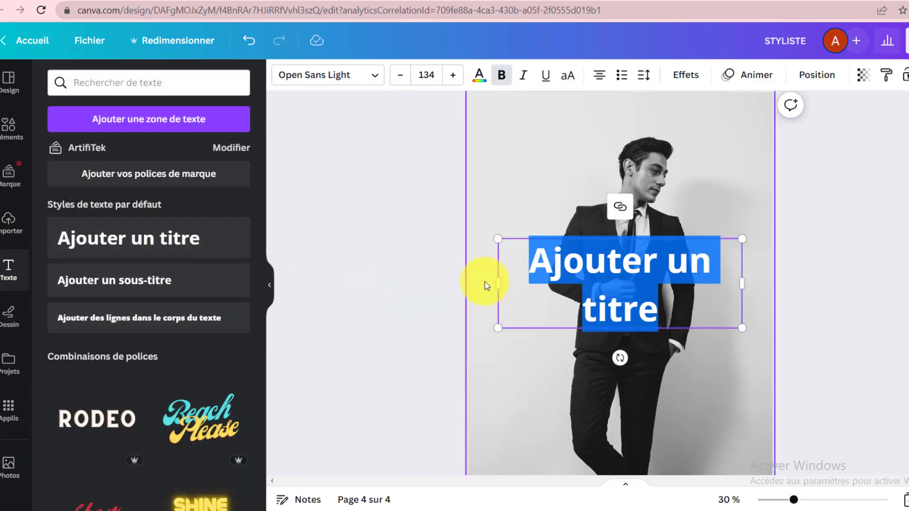
text(STY)
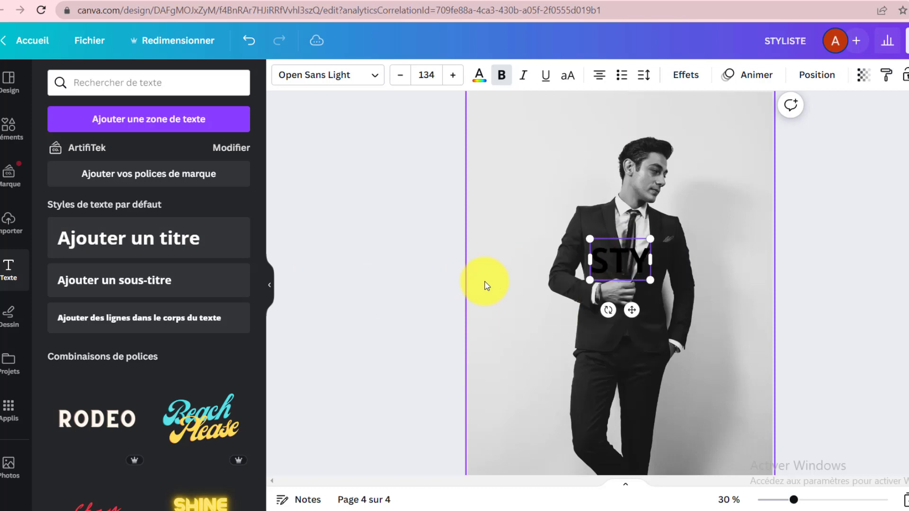
text(LISTE)
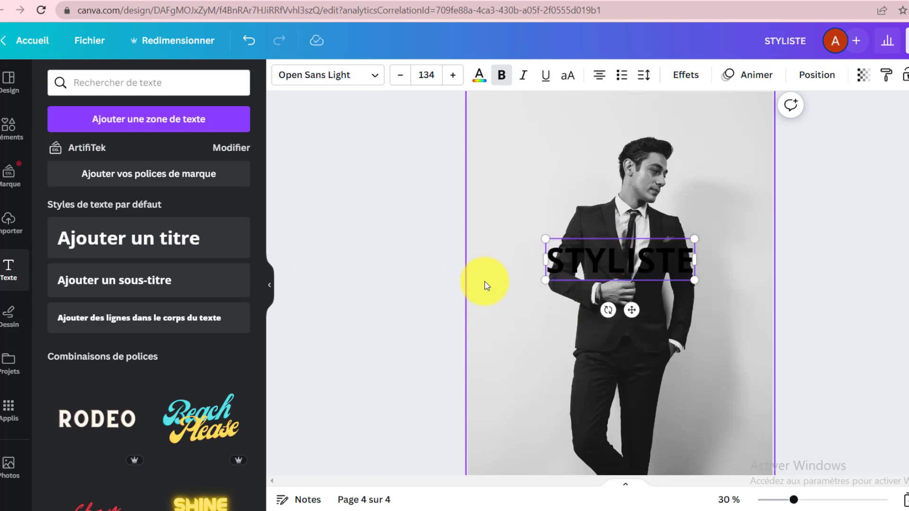
click(499, 245)
click(579, 266)
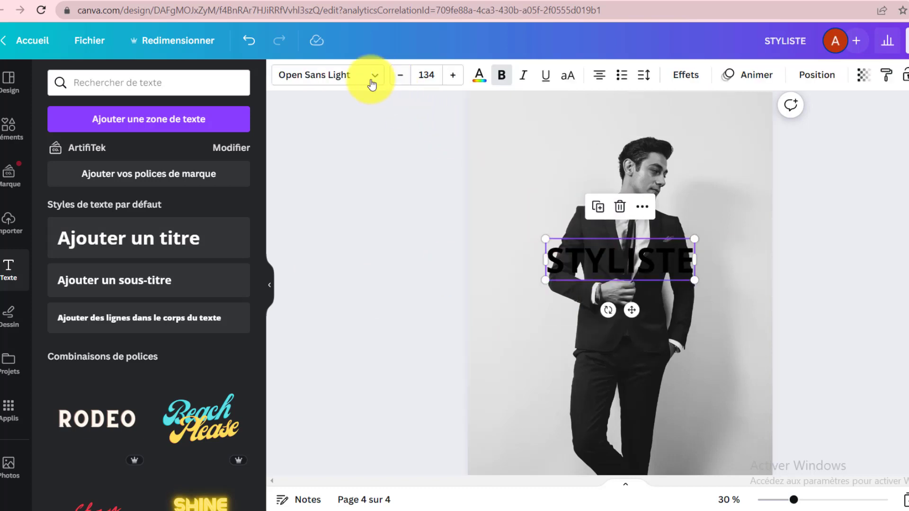
Set the STYLISTE heading in the Alpha font at size 480.
click(346, 78)
click(82, 189)
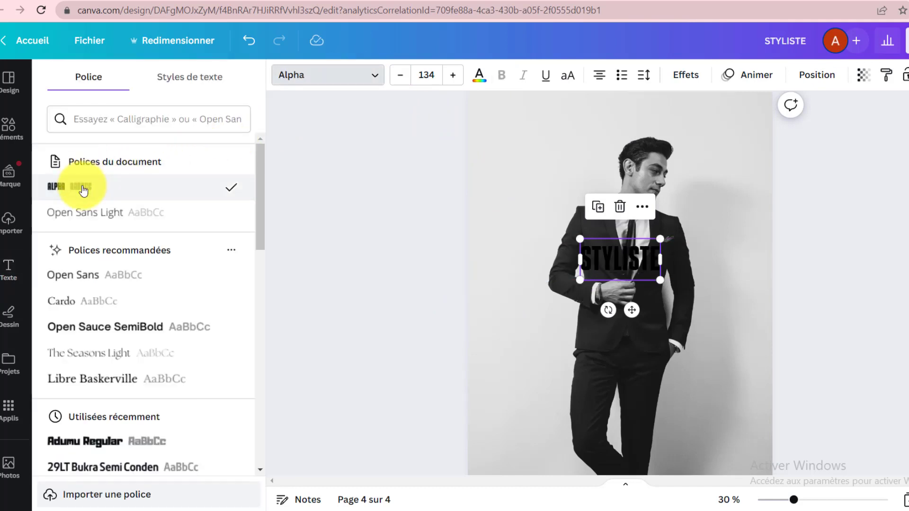
click(420, 75)
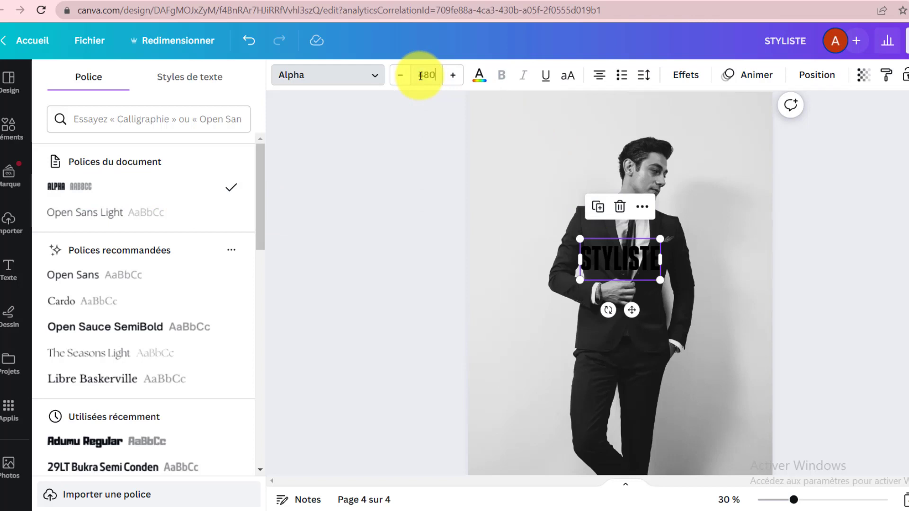
text(180)
key(Return)
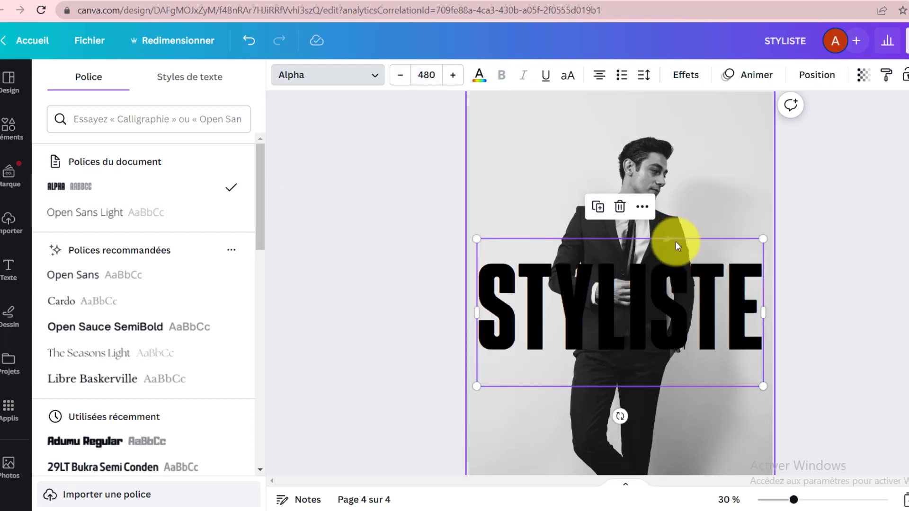
Move the STYLISTE heading up across the man's chest and colour it white.
drag(605, 241, 609, 190)
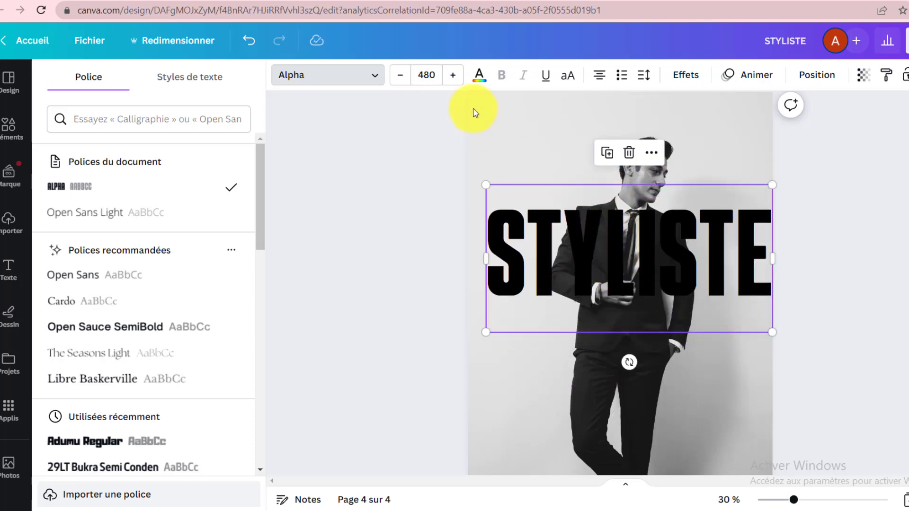
click(472, 83)
click(132, 154)
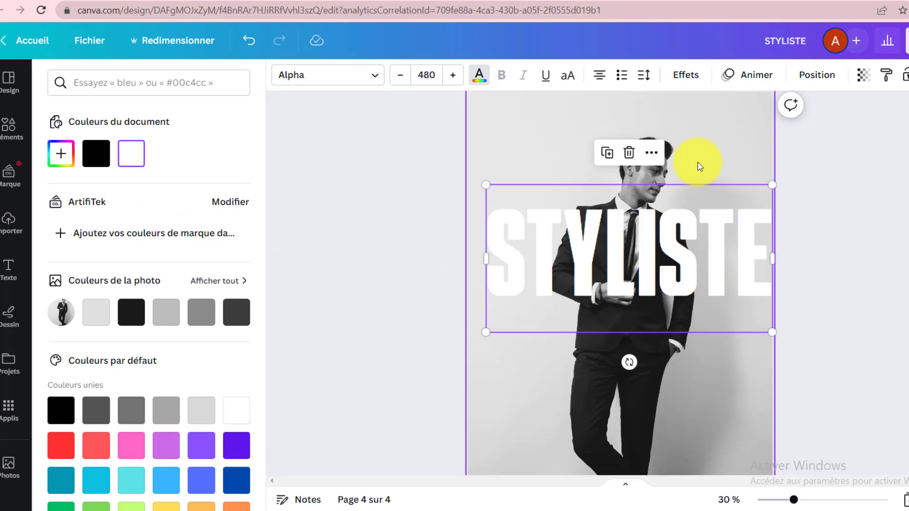
Detach the suited man's photo from the background of page 4.
click(646, 392)
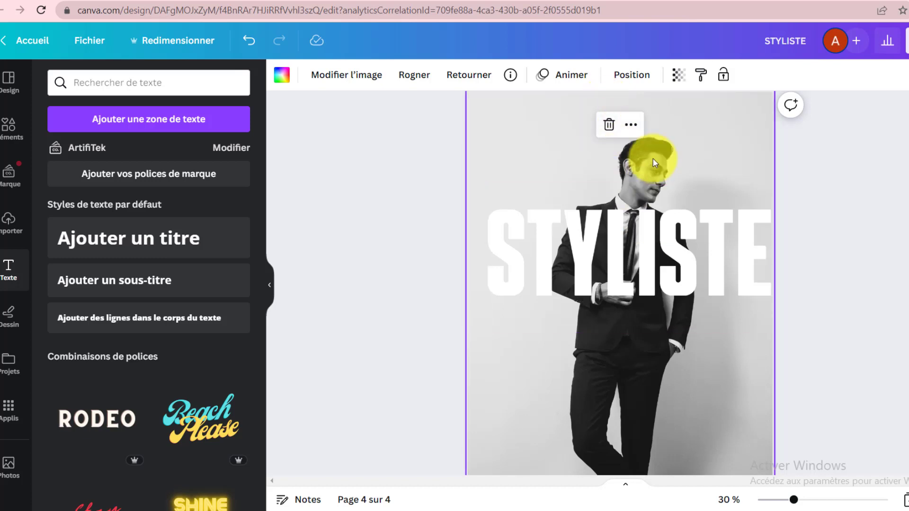
scroll(686, 163, up, 3)
scroll(689, 228, down, 4)
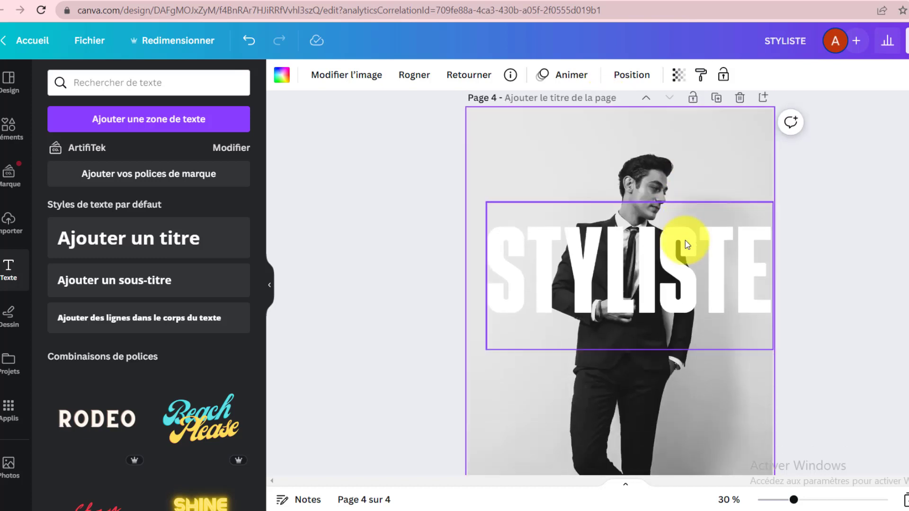
right_click(654, 337)
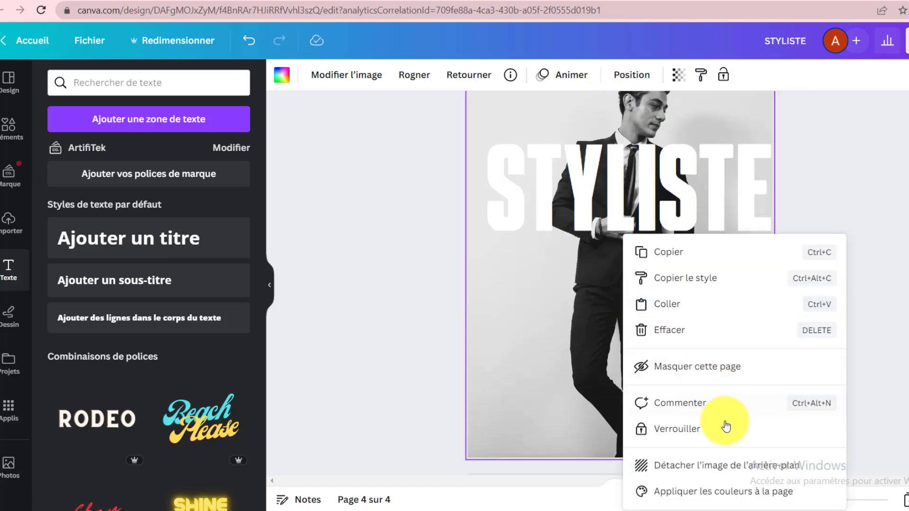
click(677, 466)
scroll(662, 349, up, 3)
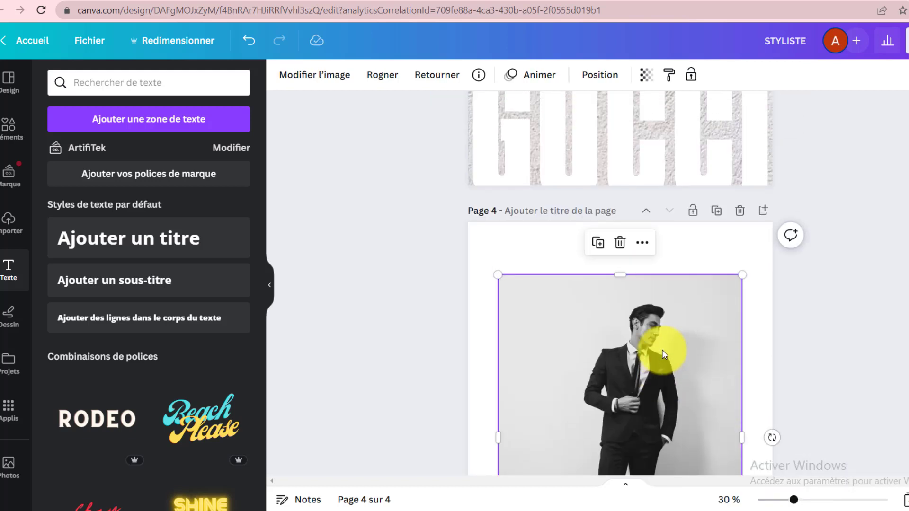
scroll(665, 349, down, 2)
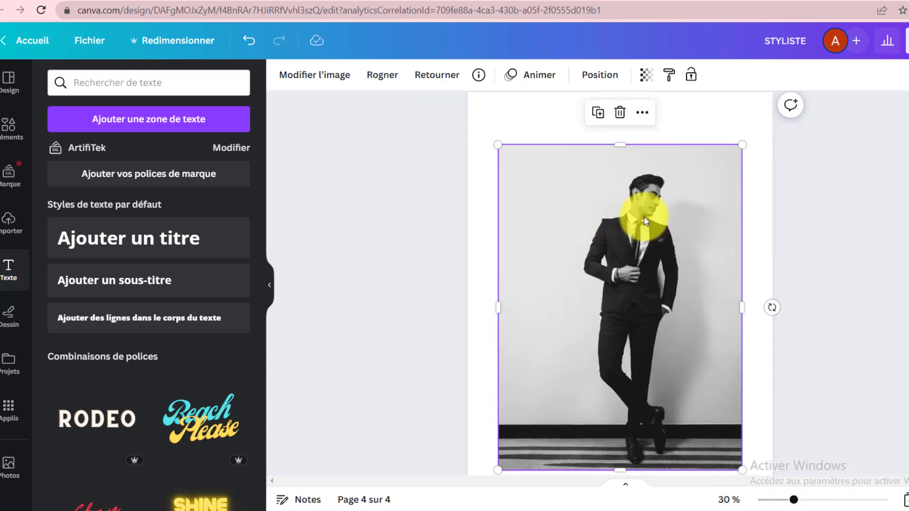
Enlarge the suited man's photo until it spans the full width of page 4 and extends past its lower edge.
click(483, 237)
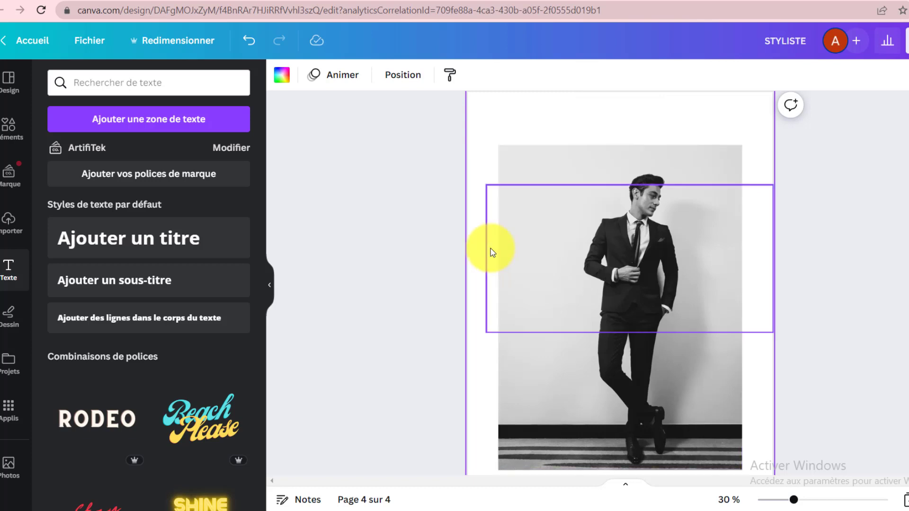
click(490, 249)
click(561, 170)
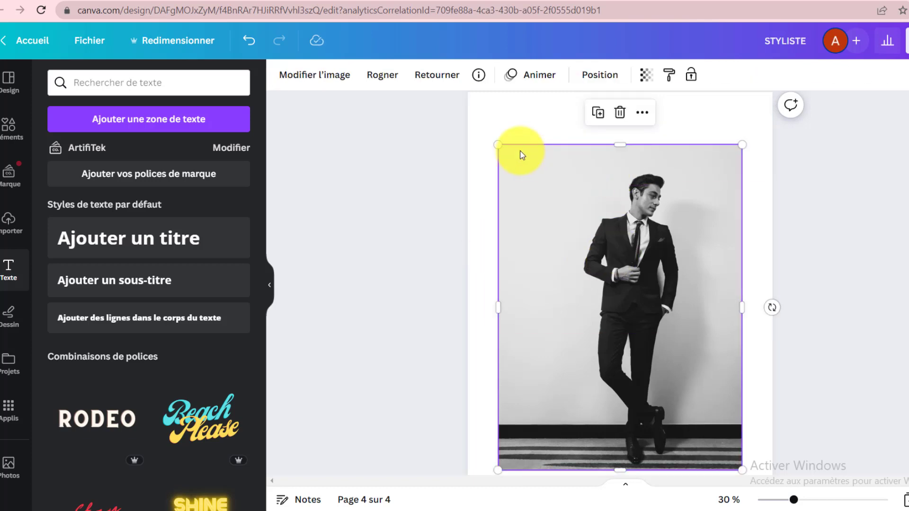
scroll(541, 211, up, 3)
drag(496, 273, 467, 225)
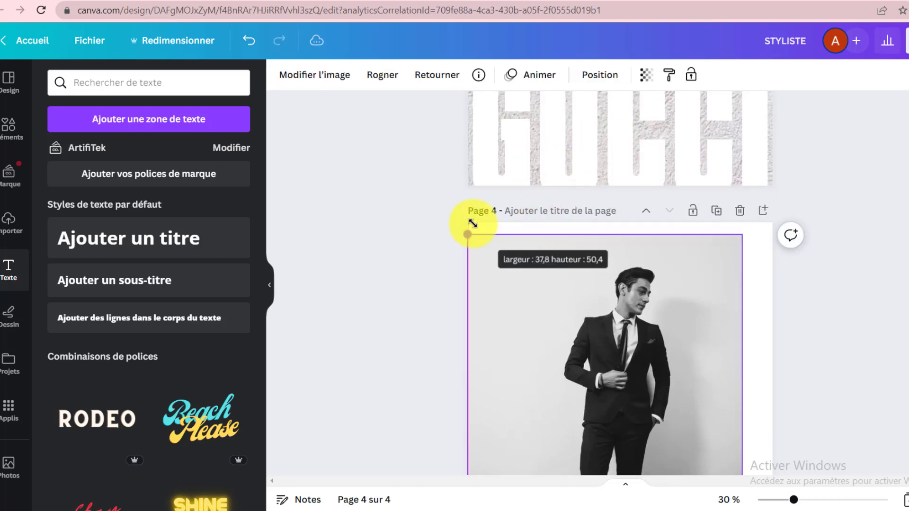
scroll(629, 300, down, 5)
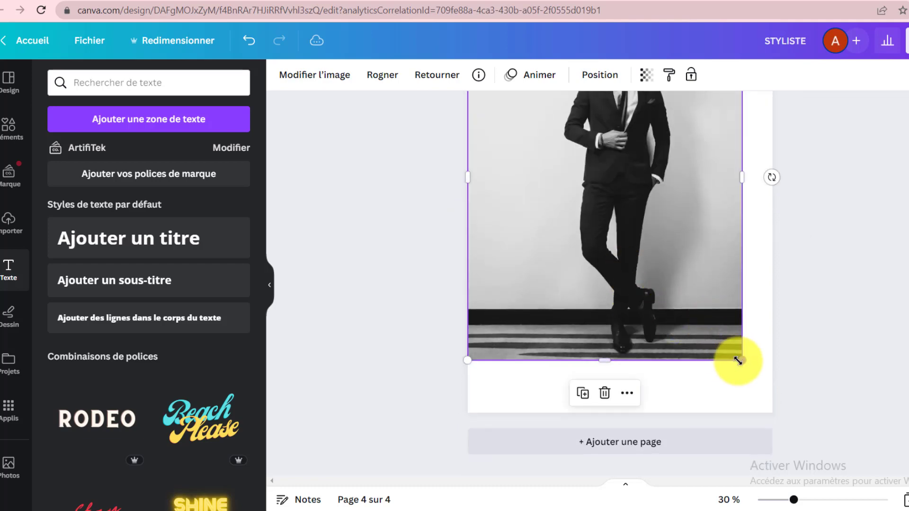
drag(740, 360, 785, 417)
scroll(456, 345, up, 5)
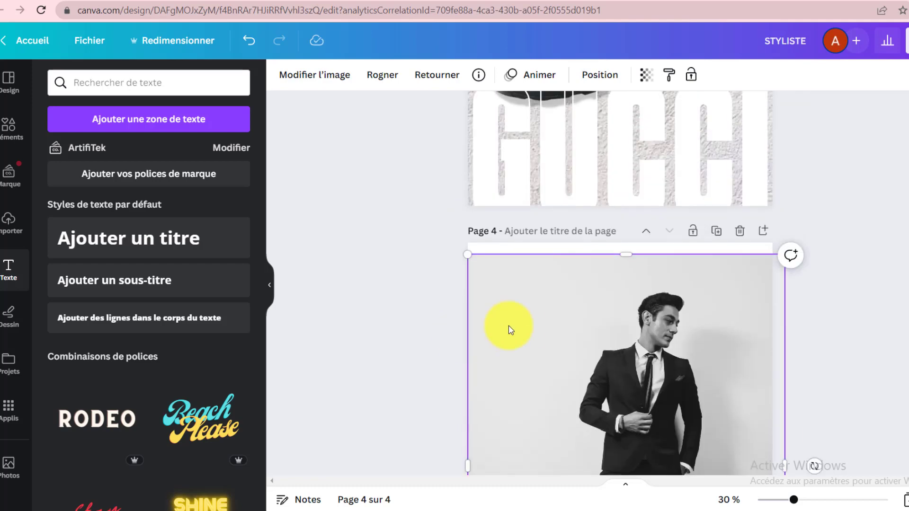
mouse_move(461, 253)
mouse_down()
mouse_move(446, 251)
mouse_move(450, 260)
mouse_move(466, 255)
mouse_up()
scroll(522, 250, down, 4)
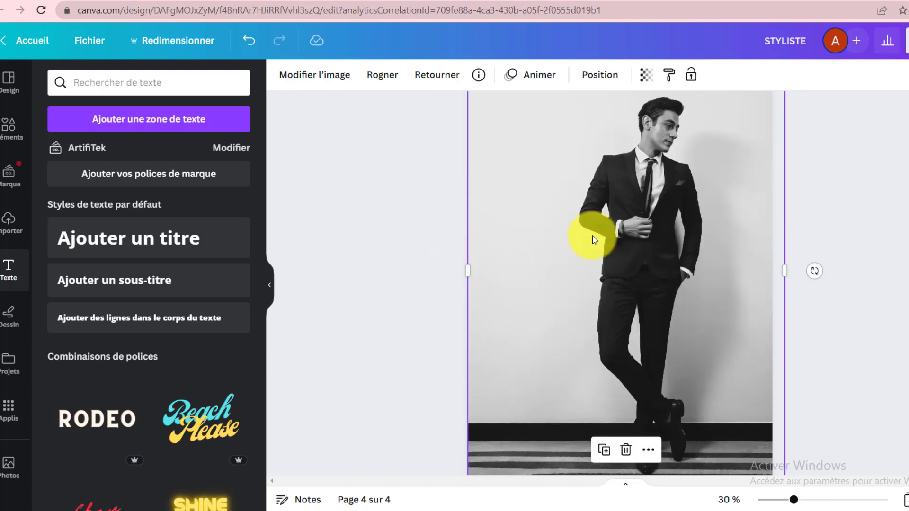
scroll(486, 337, down, 2)
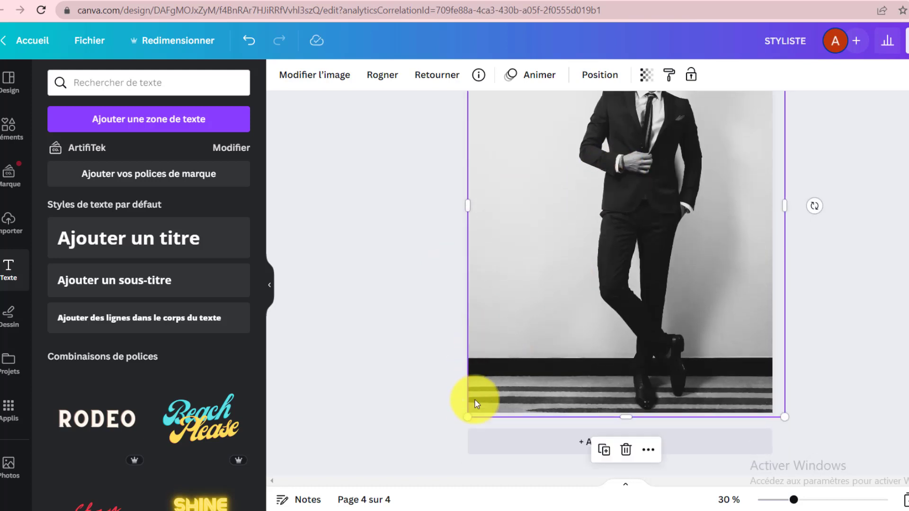
drag(468, 415, 413, 463)
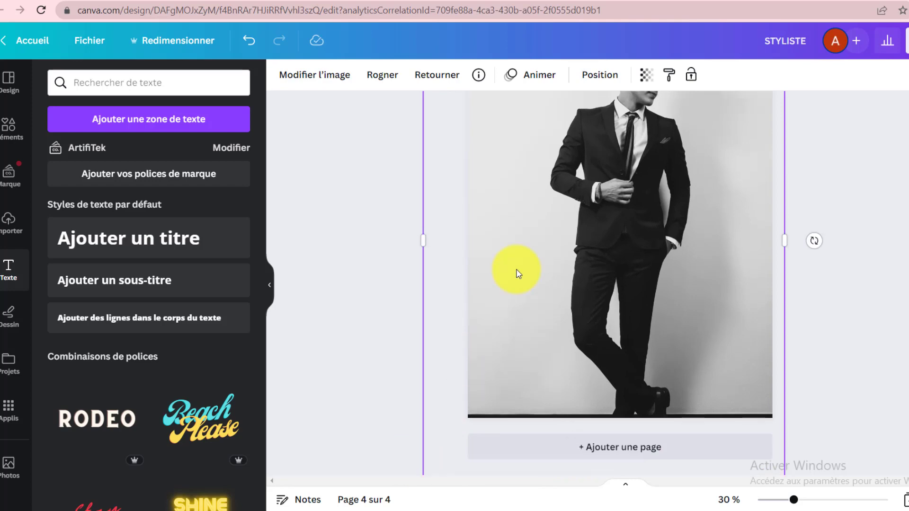
Duplicate the enlarged photo of the man and offset the copy slightly to the right of the original.
scroll(518, 268, up, 3)
scroll(518, 268, down, 4)
scroll(609, 179, up, 2)
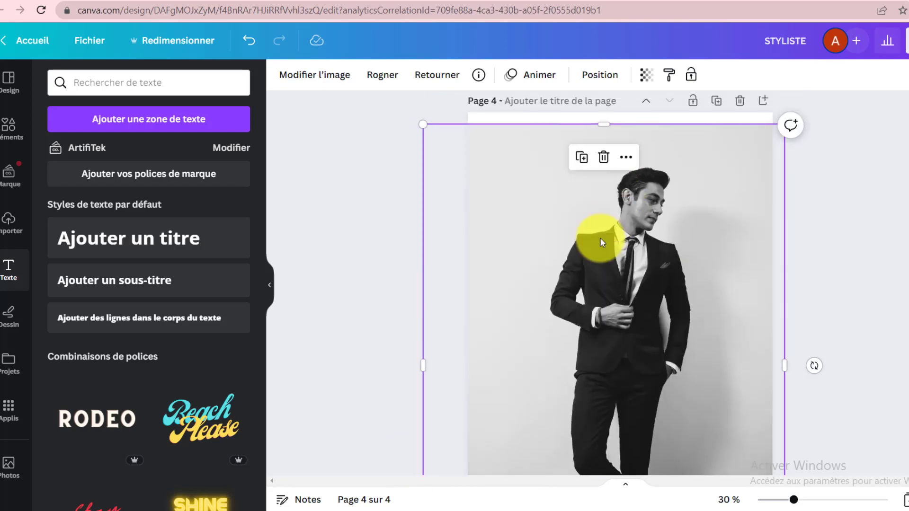
click(581, 158)
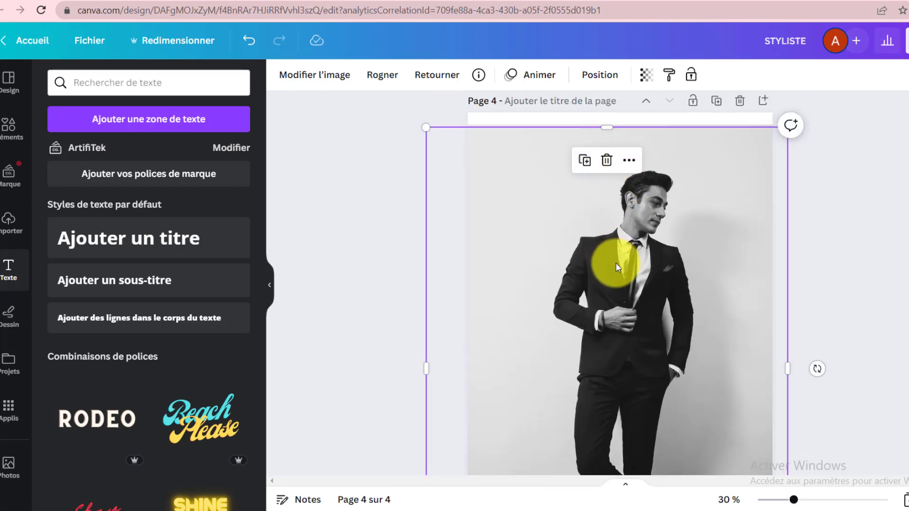
drag(616, 264, 634, 267)
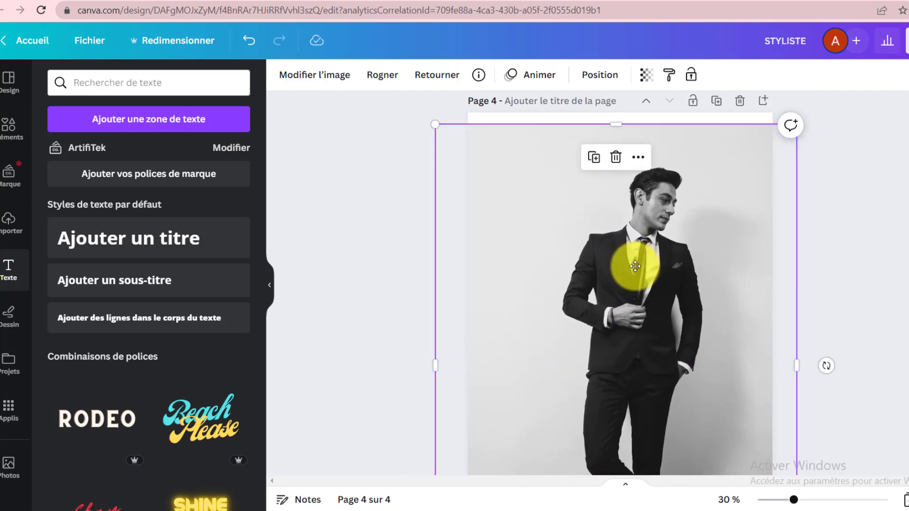
Remove the background from the copied photo and align the cut-out man exactly over the original.
click(325, 74)
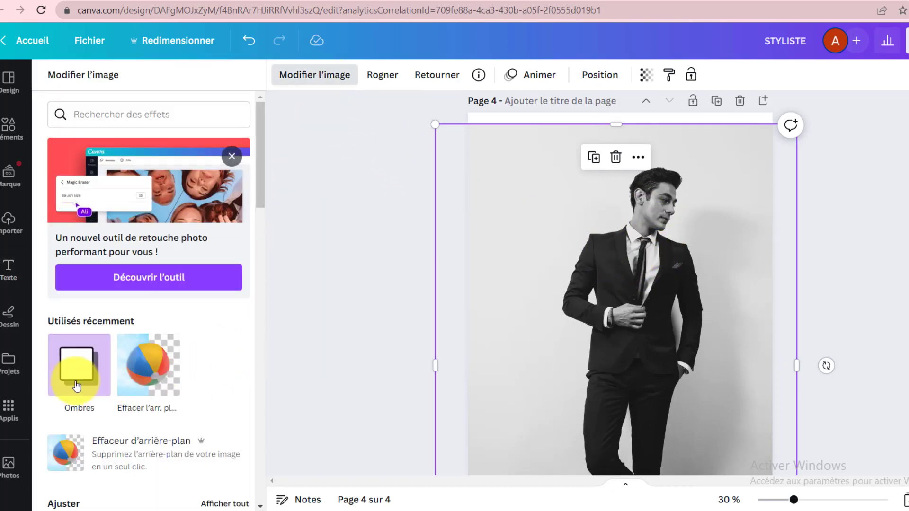
click(150, 366)
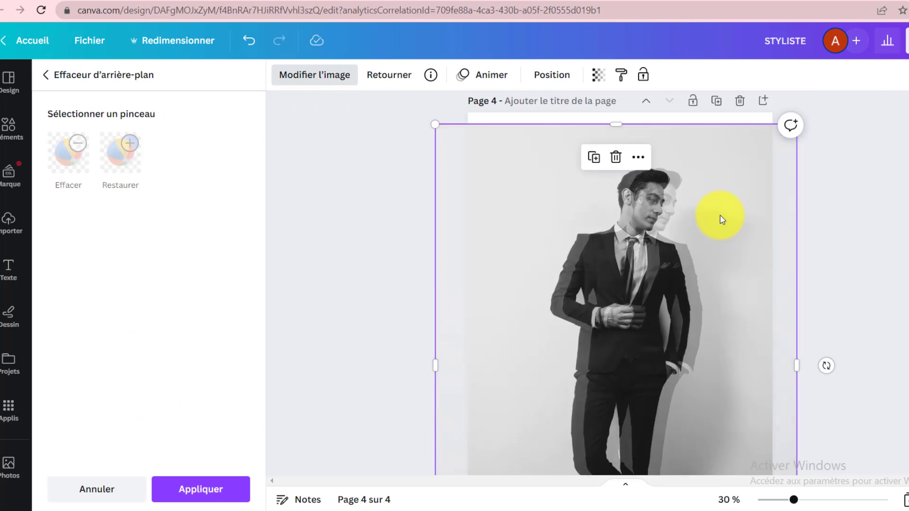
mouse_move(636, 308)
mouse_down()
mouse_move(670, 290)
mouse_move(649, 314)
mouse_move(624, 315)
mouse_move(623, 305)
mouse_up()
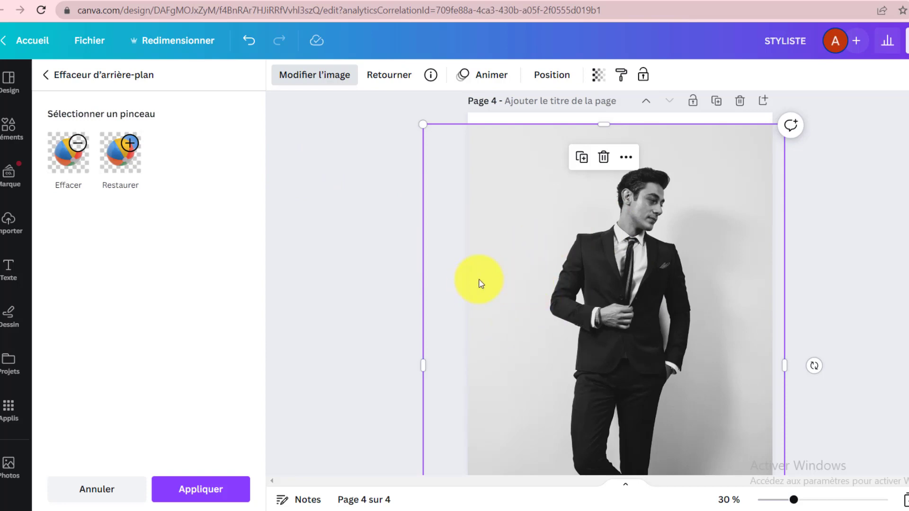
key(Escape)
Bring the STYLISTE heading forward between the photo and the cut-out man, and enlarge it to the full 42 cm page width.
key(t)
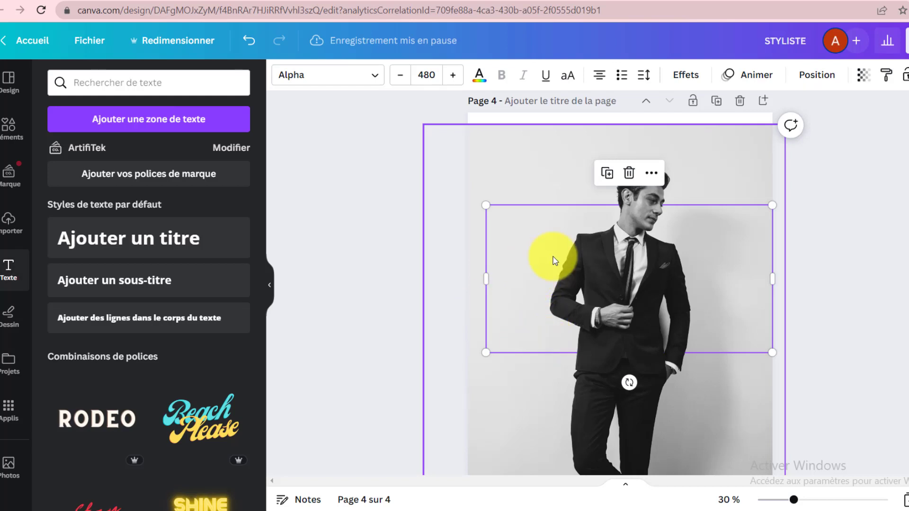
click(816, 75)
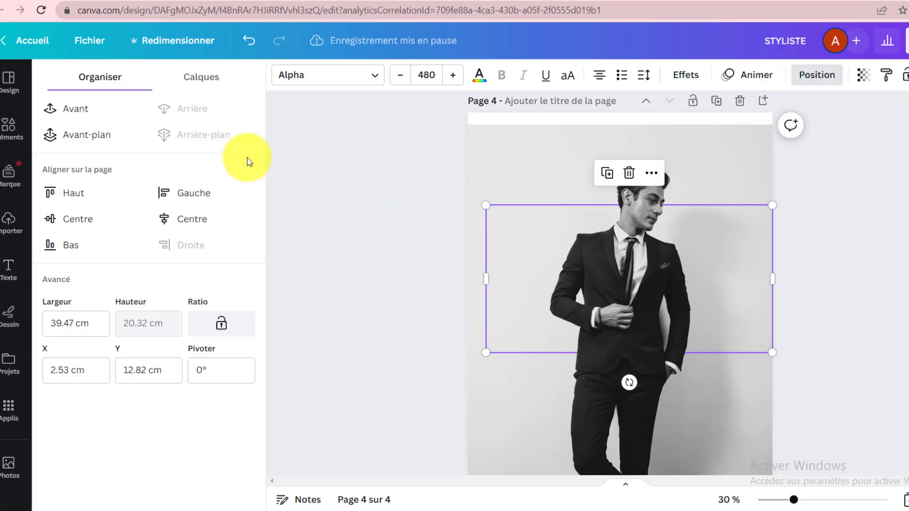
click(77, 118)
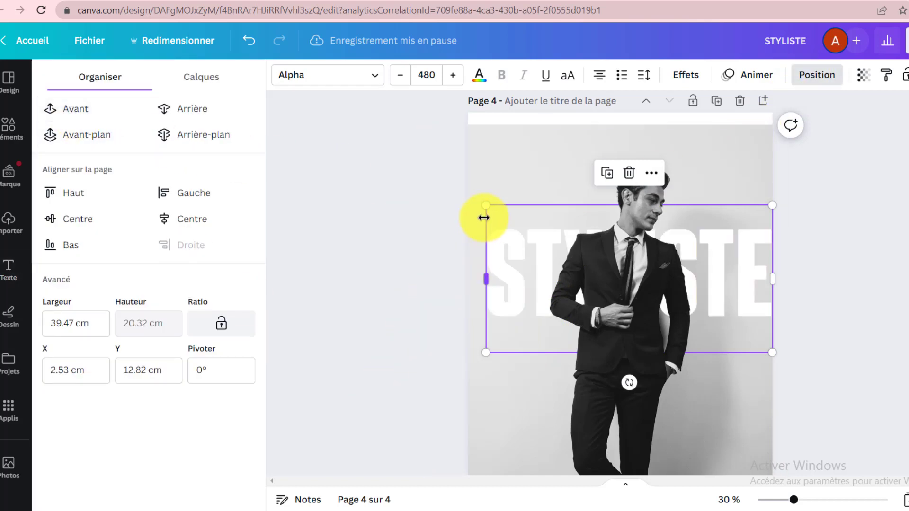
drag(485, 205, 466, 197)
drag(518, 273, 515, 286)
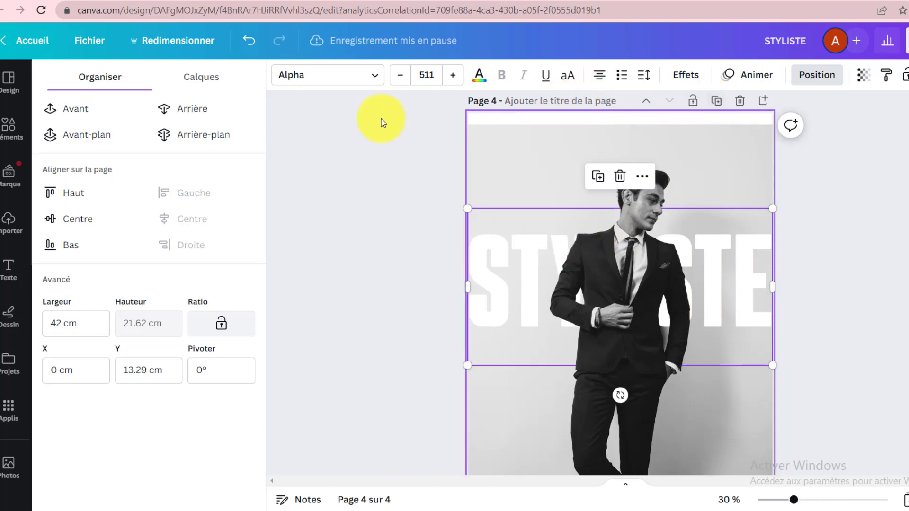
Duplicate the STYLISTE heading, align the copy over the original, and apply the Contour effect to the copy.
click(598, 176)
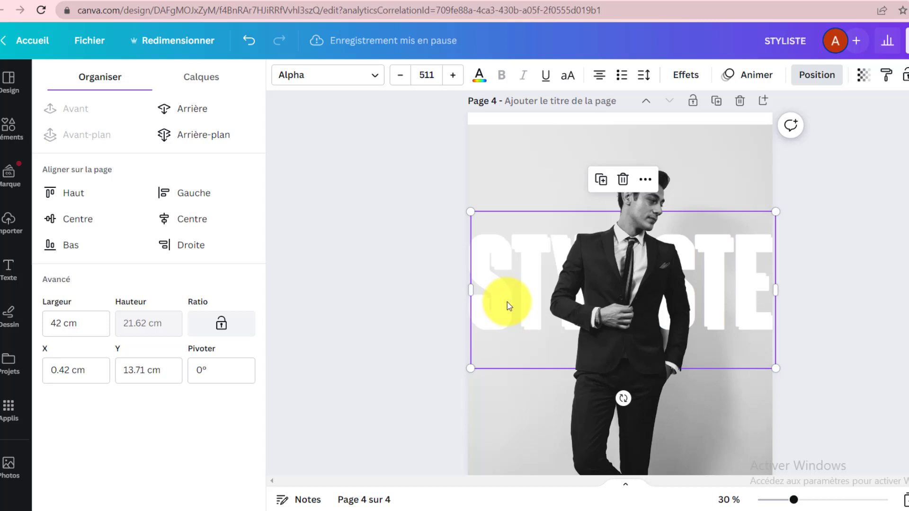
drag(507, 302, 526, 241)
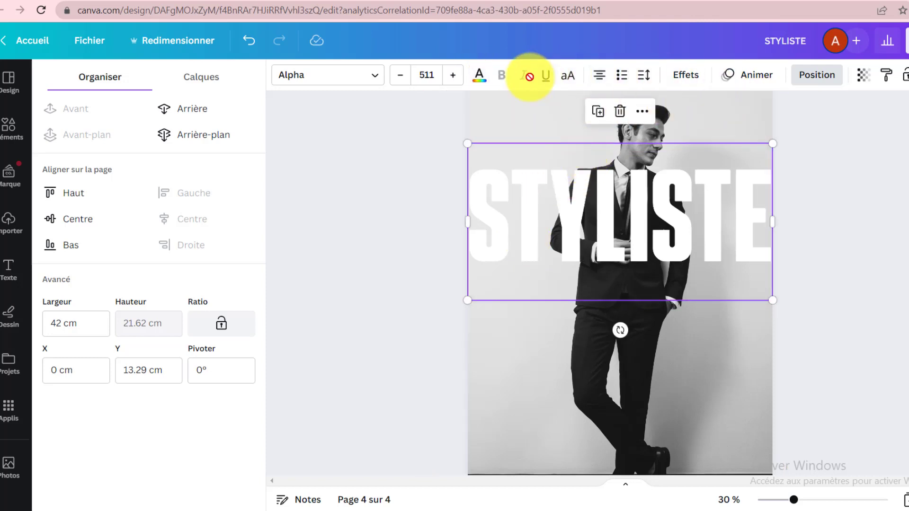
click(686, 76)
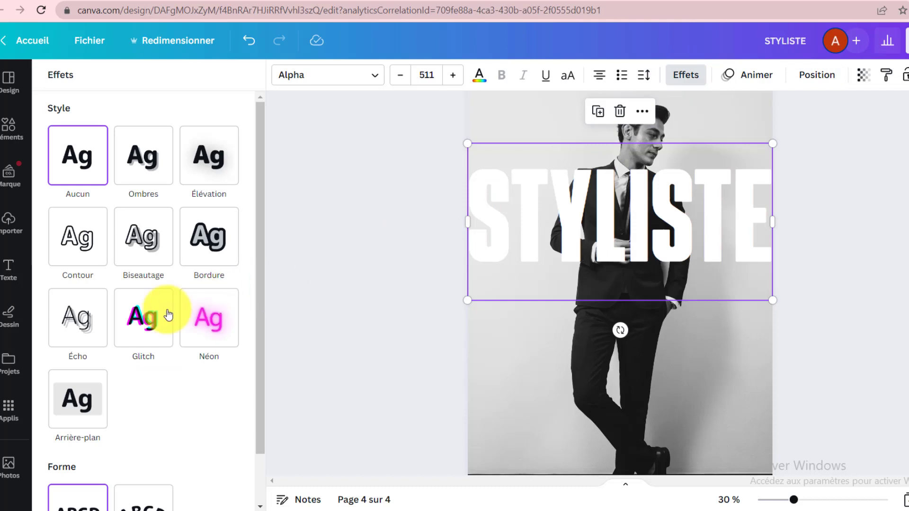
click(78, 232)
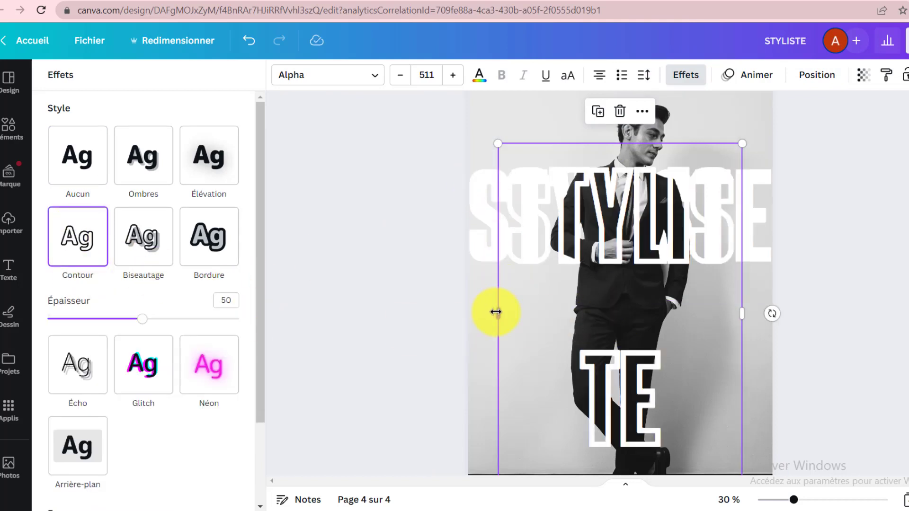
Widen the outlined STYLISTE copy onto one line, set its outline thickness to 1, and align it over the solid heading.
drag(496, 312, 459, 306)
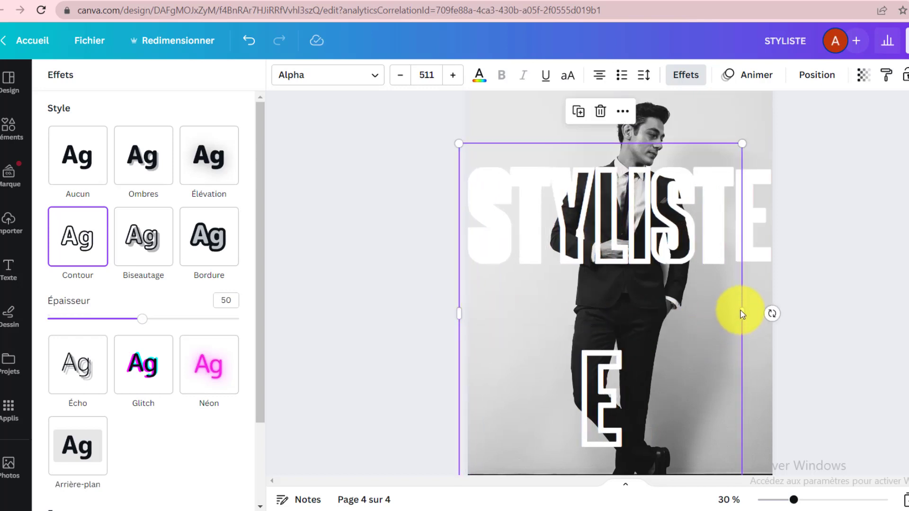
drag(742, 311, 772, 294)
mouse_move(630, 254)
mouse_down()
mouse_move(637, 260)
mouse_move(630, 253)
mouse_up()
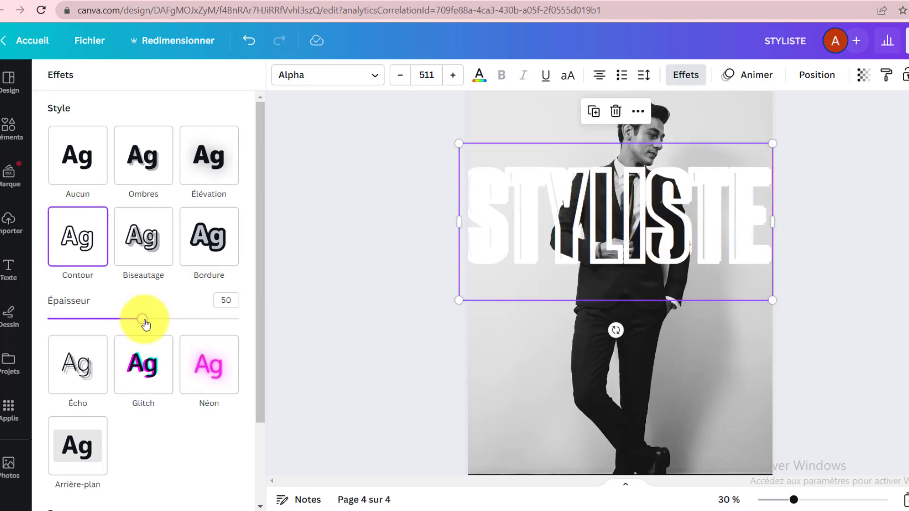
drag(145, 324, 46, 319)
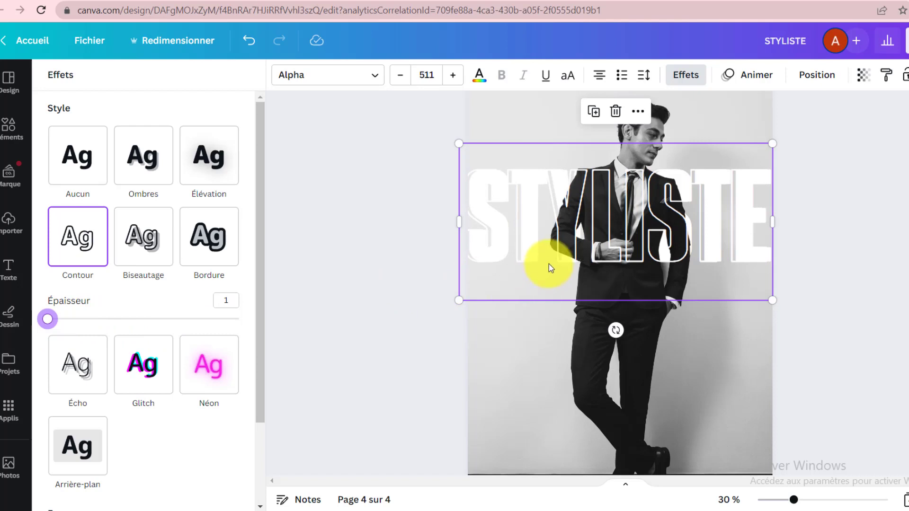
drag(565, 242, 571, 246)
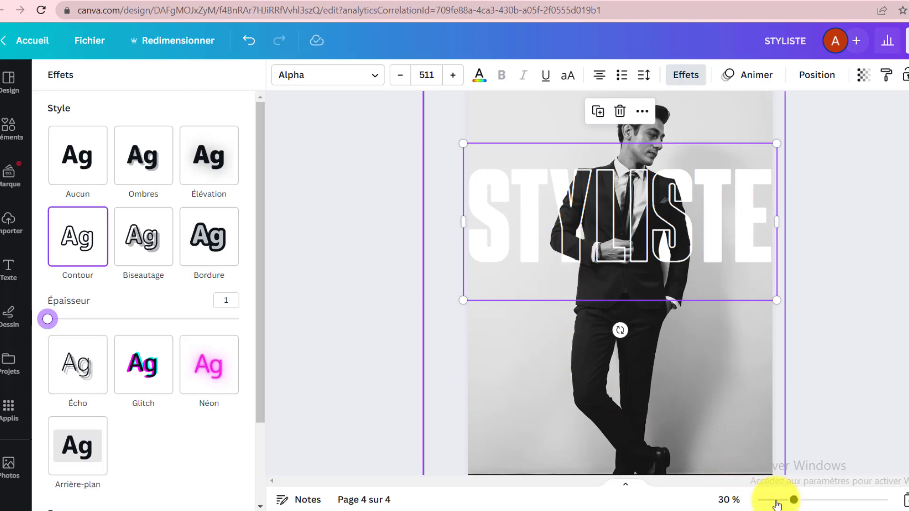
Examine the STYLISTE outline over the suit up close, and review the finished posters on pages 3 and 4.
drag(794, 500, 814, 500)
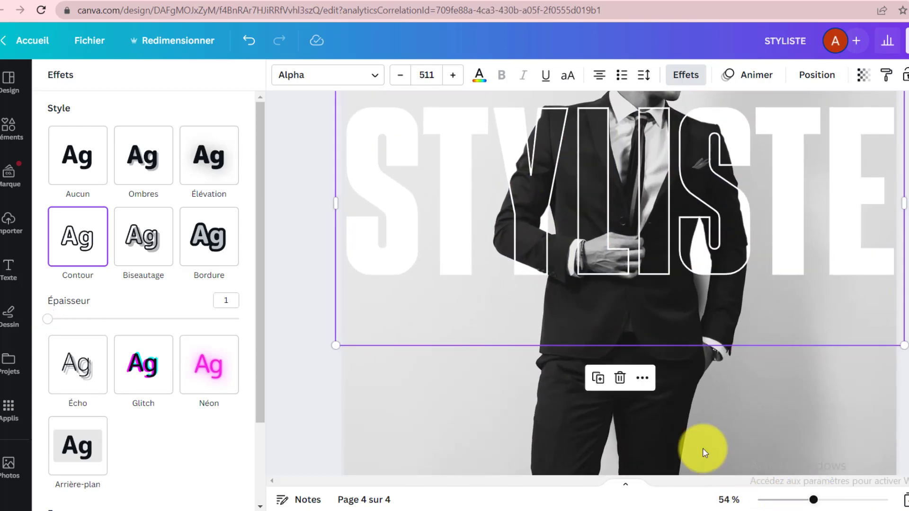
scroll(695, 440, up, 3)
scroll(723, 369, down, 5)
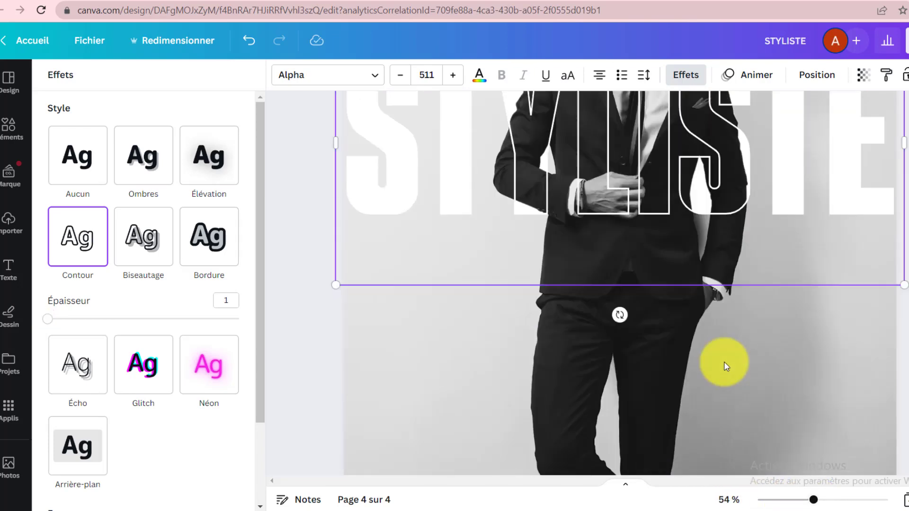
scroll(724, 362, up, 5)
scroll(724, 361, up, 1)
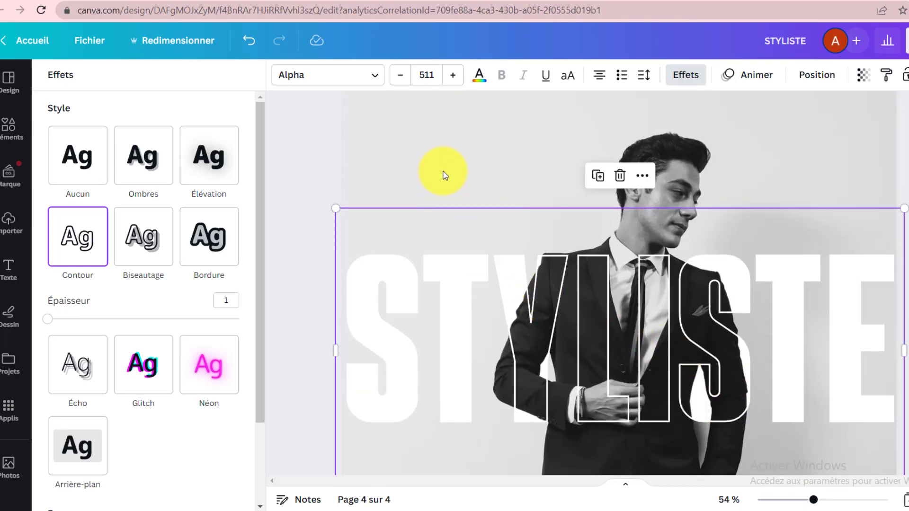
click(728, 499)
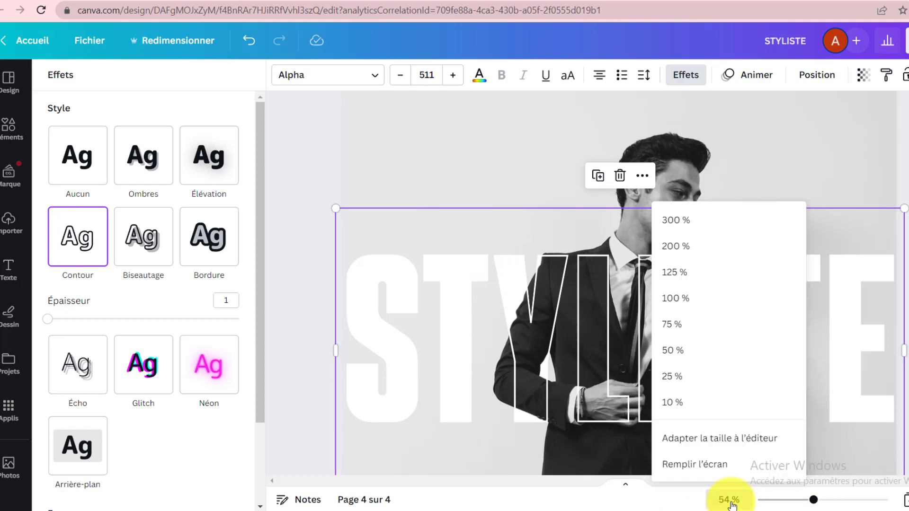
click(727, 439)
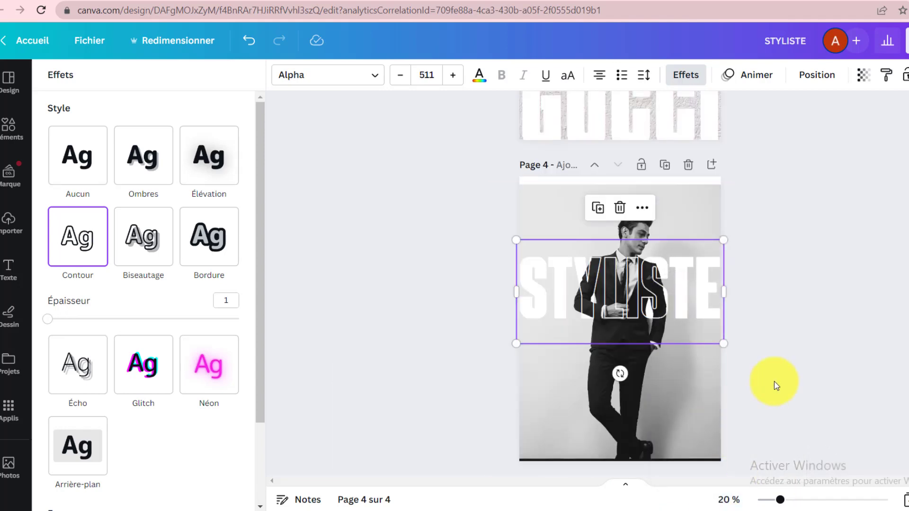
scroll(787, 365, up, 5)
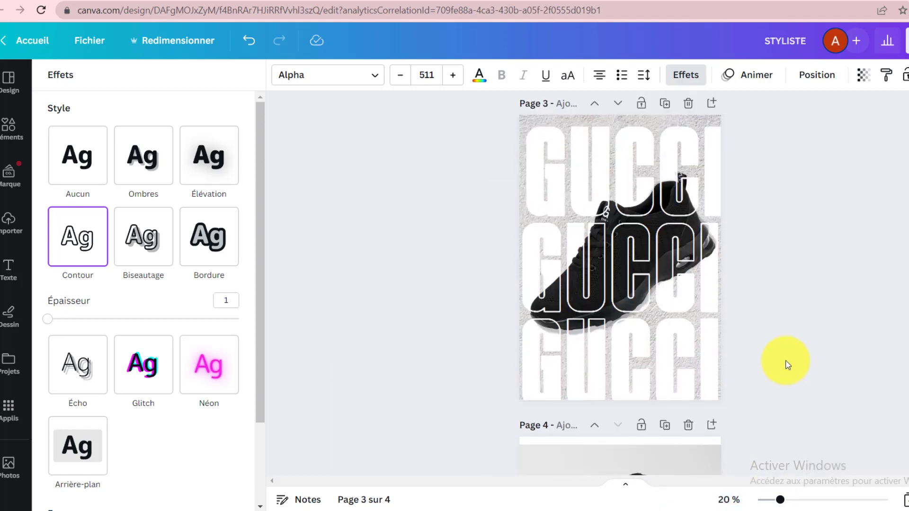
scroll(787, 365, down, 5)
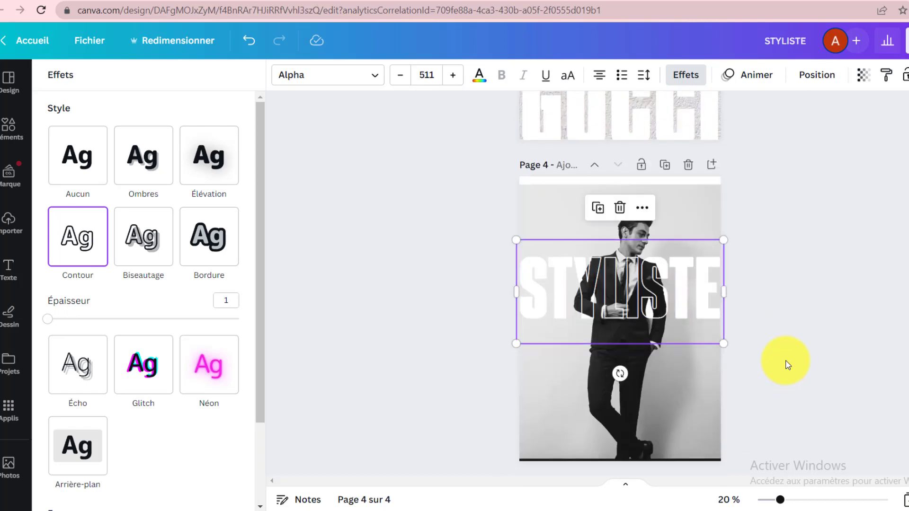
click(785, 365)
scroll(785, 352, up, 4)
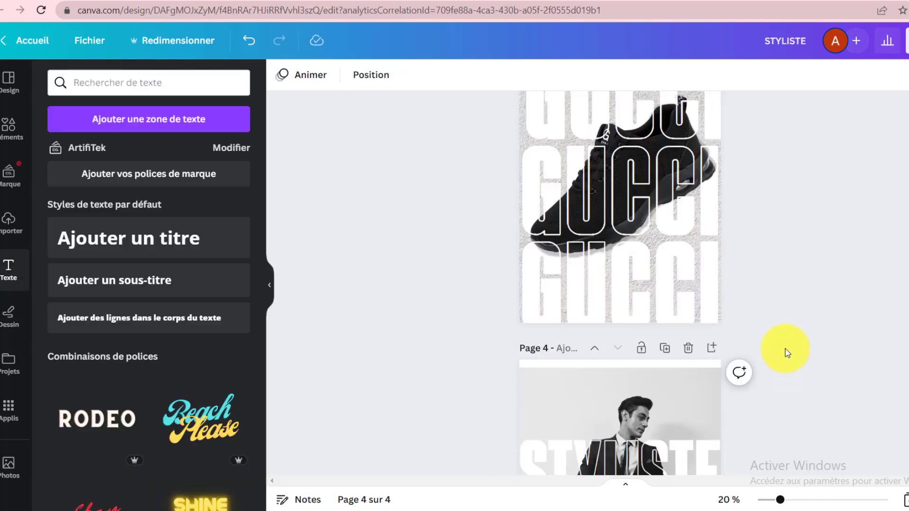
scroll(787, 353, up, 2)
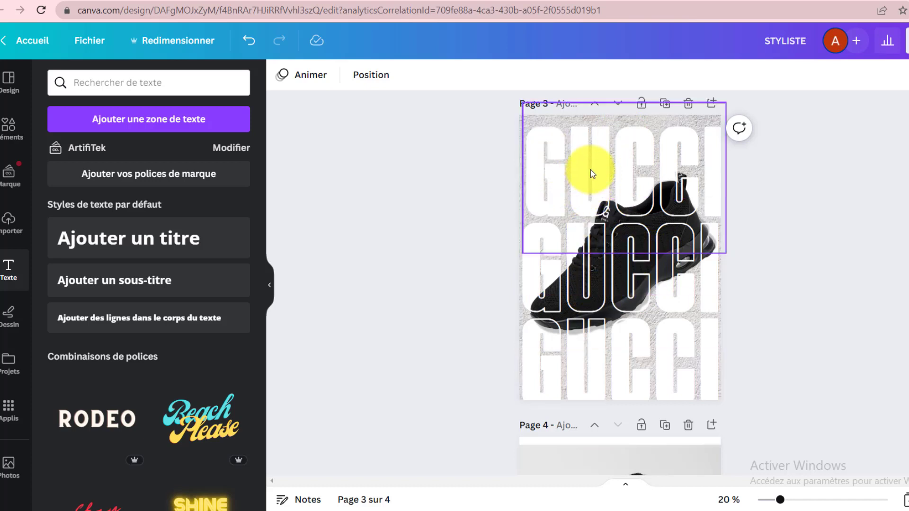
Review the posters on all four pages, comparing the GUCCI shoe designs with the STYLISTE portrait designs.
scroll(852, 300, down, 5)
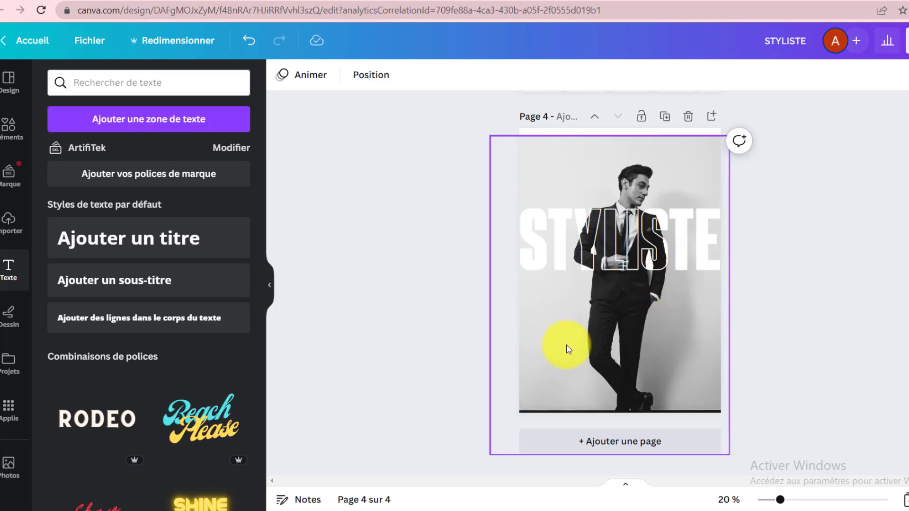
scroll(722, 311, up, 3)
scroll(723, 312, down, 3)
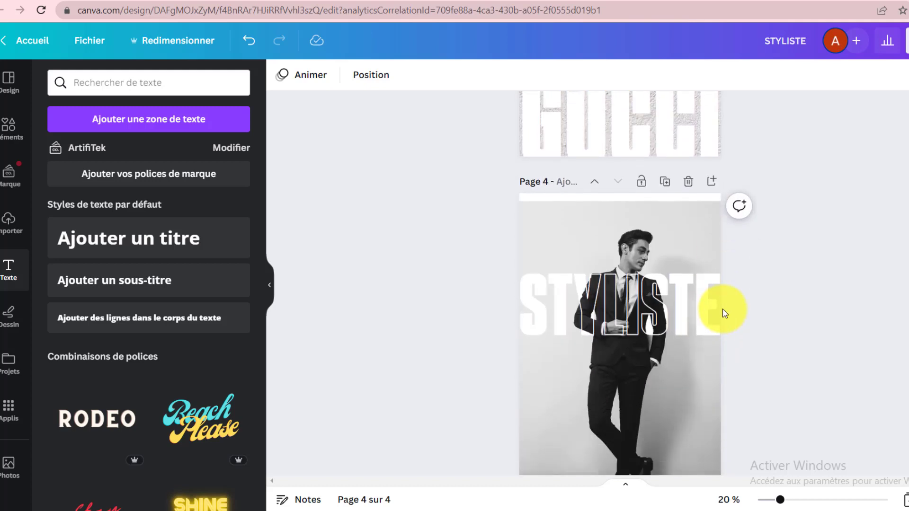
scroll(724, 314, up, 8)
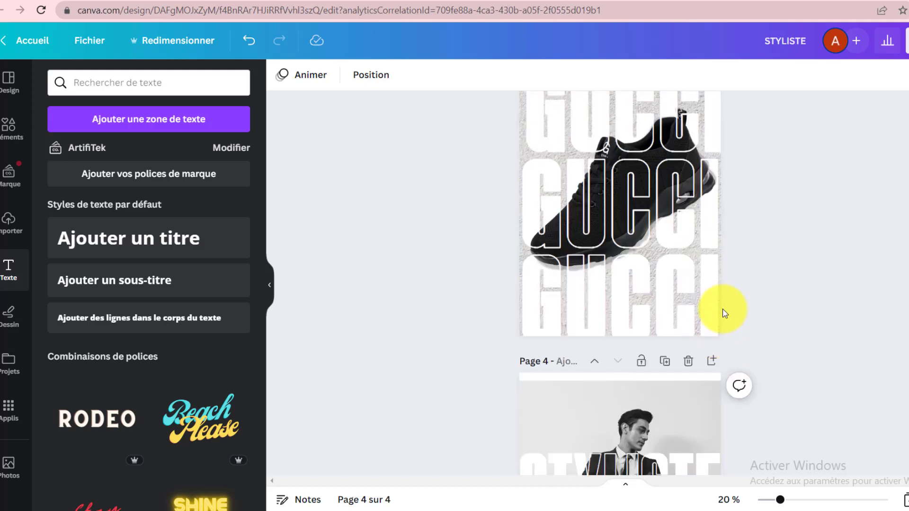
scroll(725, 313, up, 5)
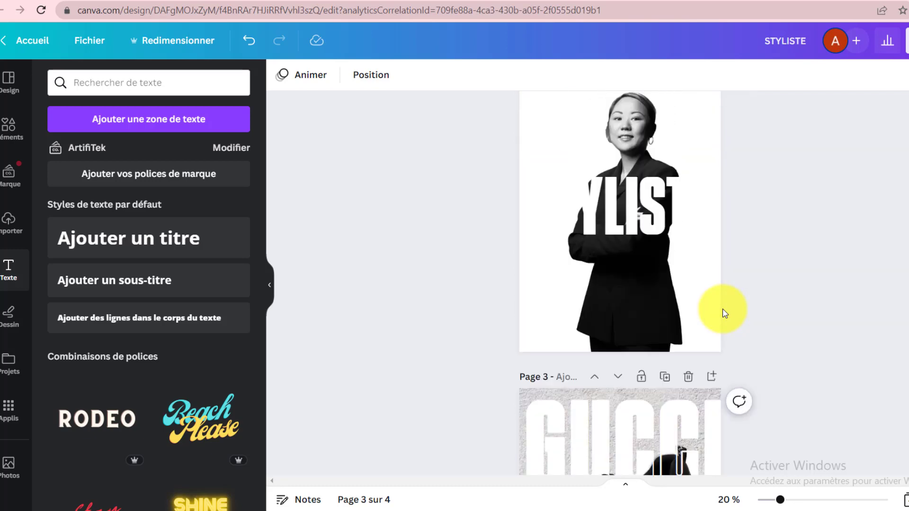
scroll(724, 314, up, 6)
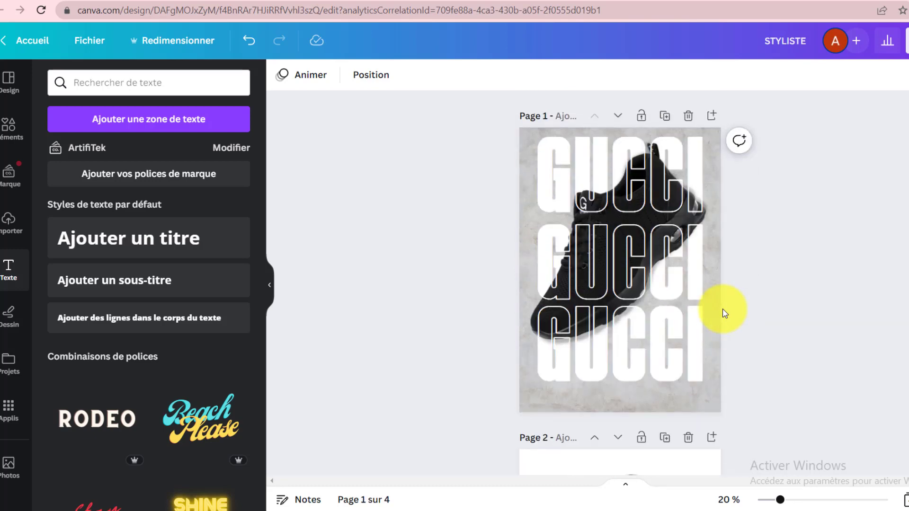
scroll(724, 314, down, 7)
scroll(724, 313, down, 7)
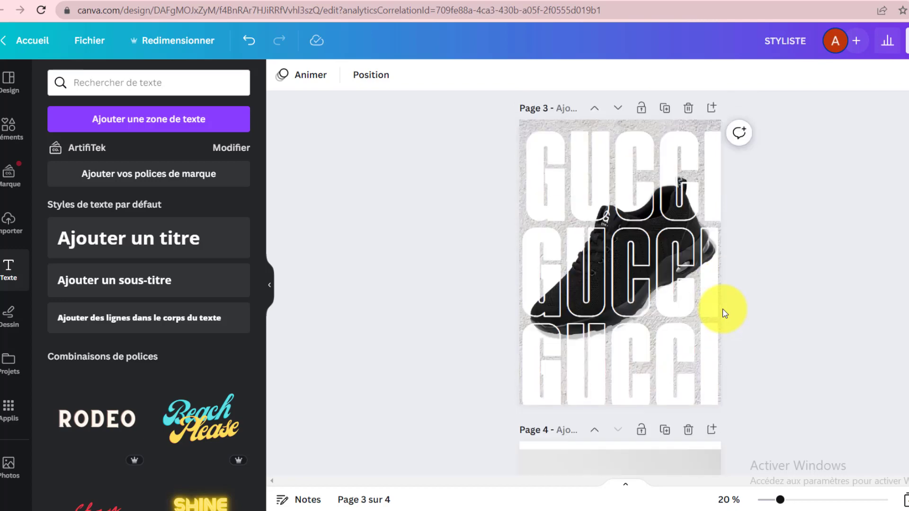
scroll(724, 313, up, 2)
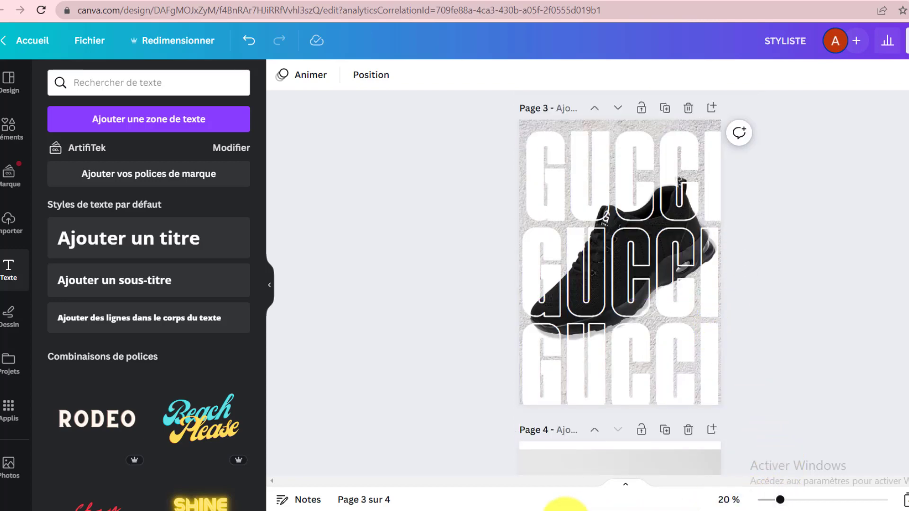
scroll(785, 239, down, 2)
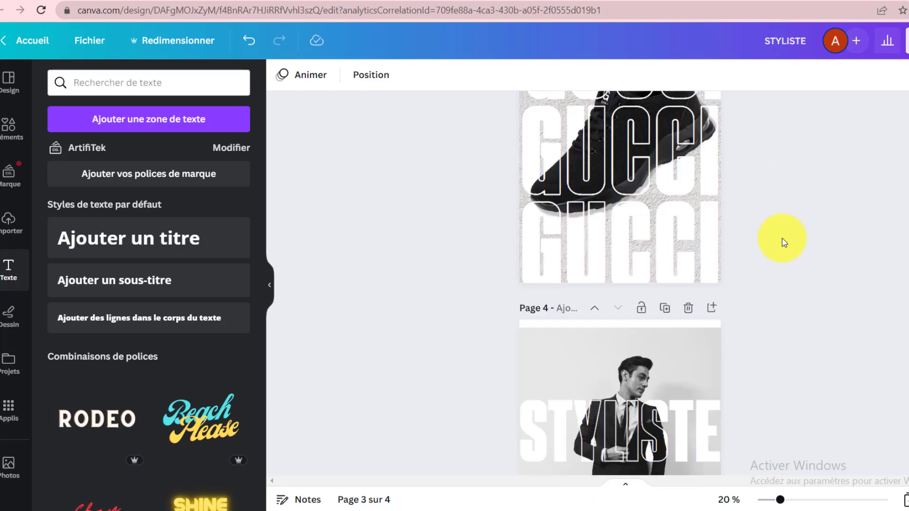
scroll(784, 243, up, 2)
scroll(784, 242, down, 5)
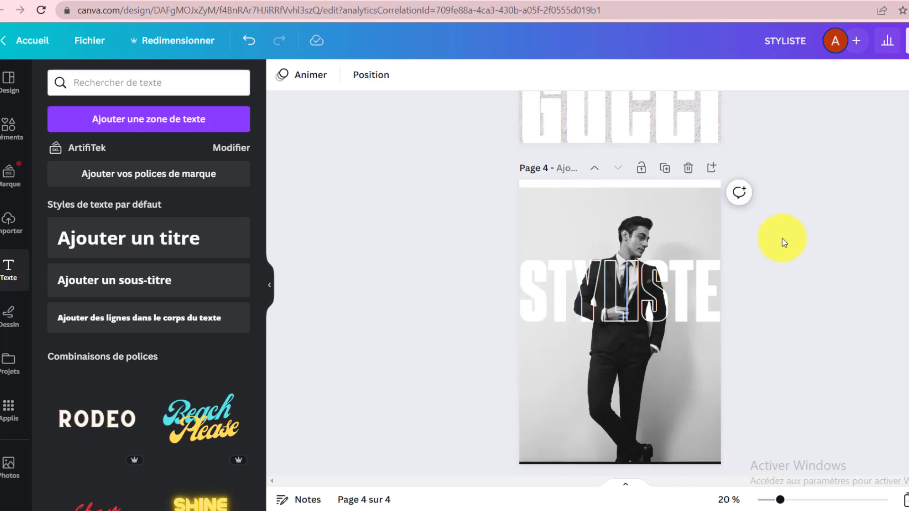